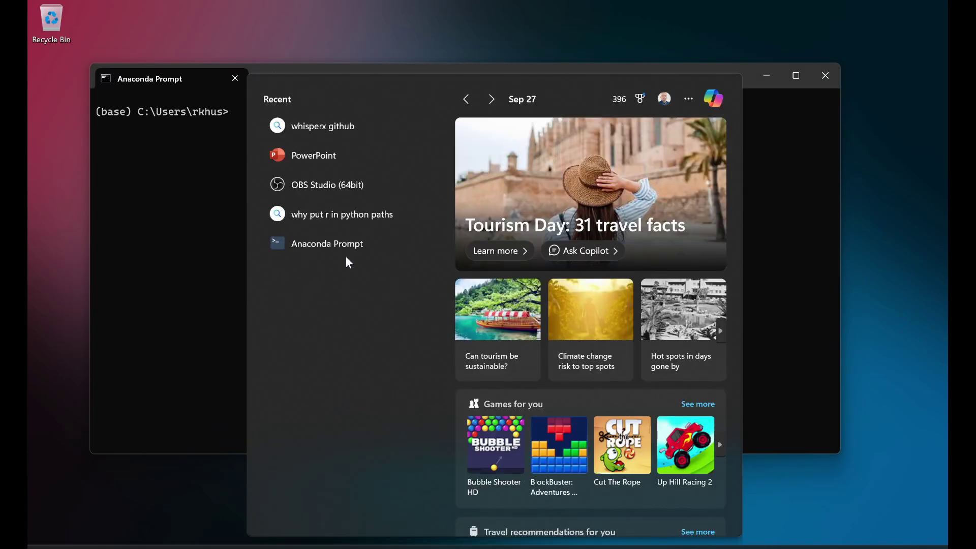
# - Open and move aside a new Anaconda Prompt, list environments, activate whisperx, and cd to c:\temp
pyautogui.click(347, 250)
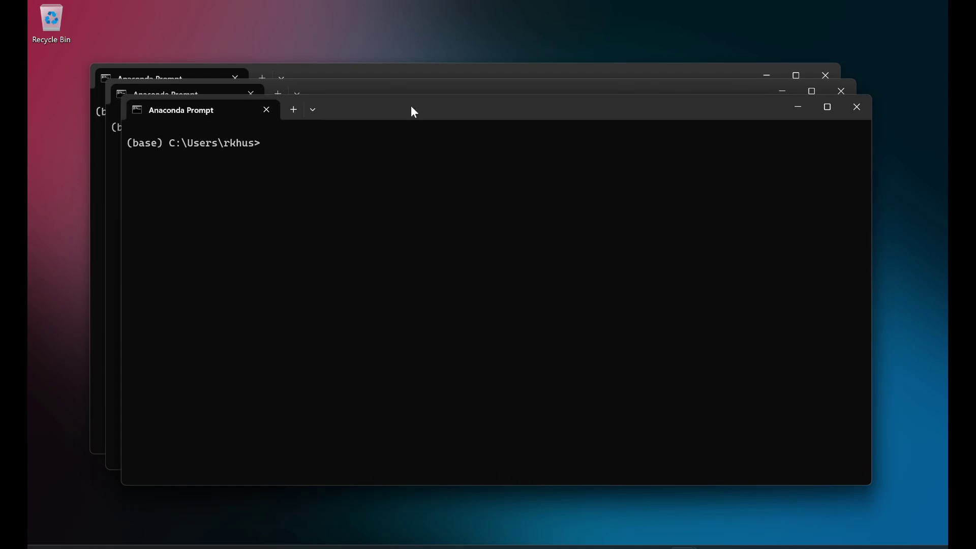
pyautogui.moveTo(412, 106); pyautogui.dragTo(482, 202)
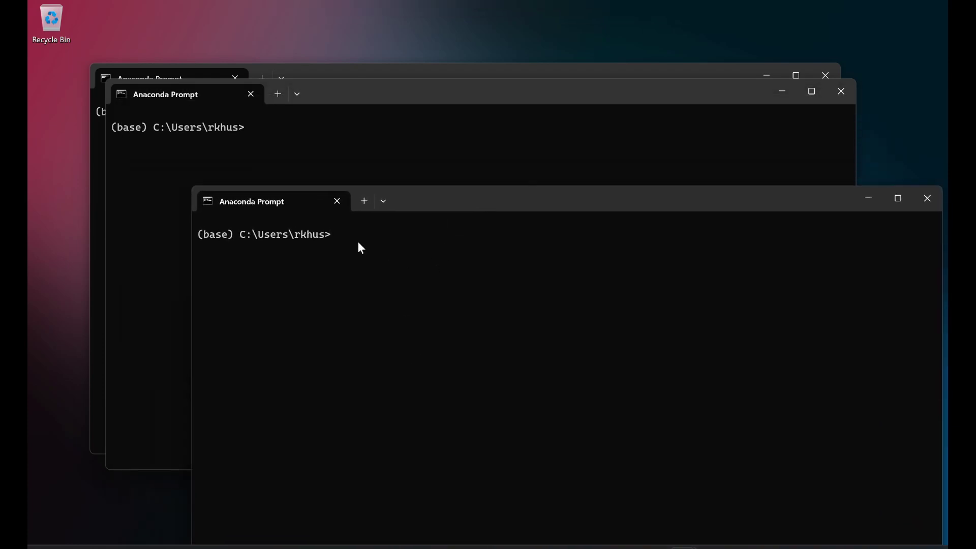
pyautogui.write('cond')
pyautogui.write('a env l')
pyautogui.write('ist')
pyautogui.press('Return')
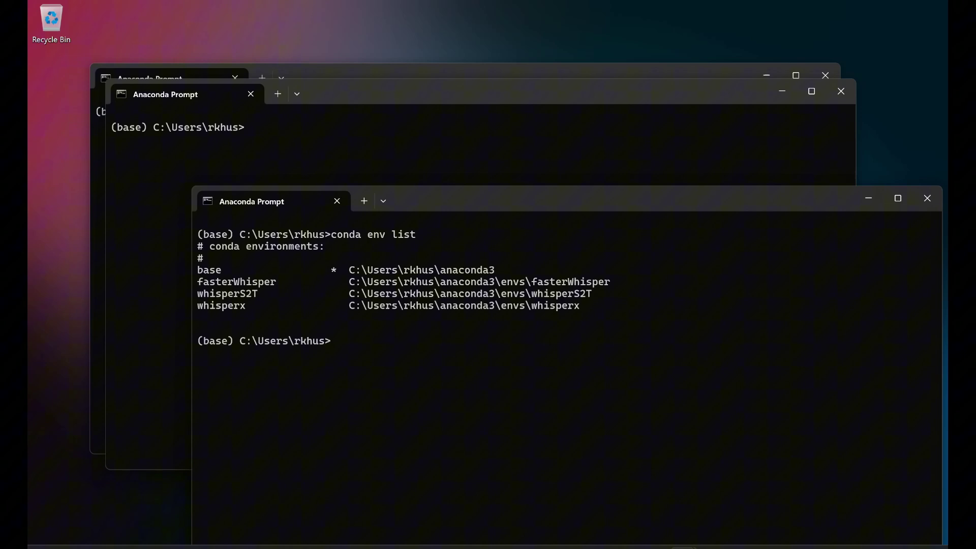
pyautogui.write('conda acti')
pyautogui.write('vate whisper')
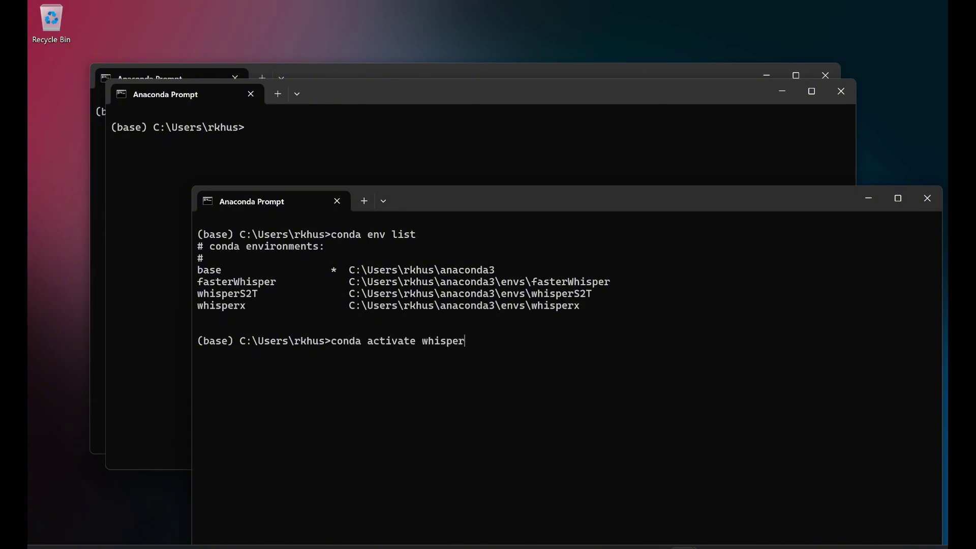
pyautogui.write('x')
pyautogui.press('Return')
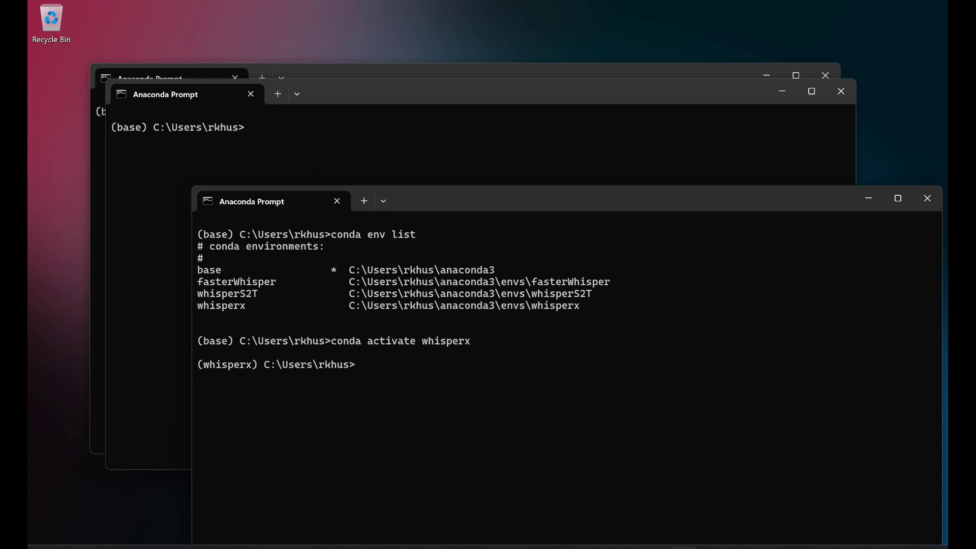
pyautogui.write('cd ')
pyautogui.write('c')
pyautogui.write(':\\temp')
pyautogui.press('Return')
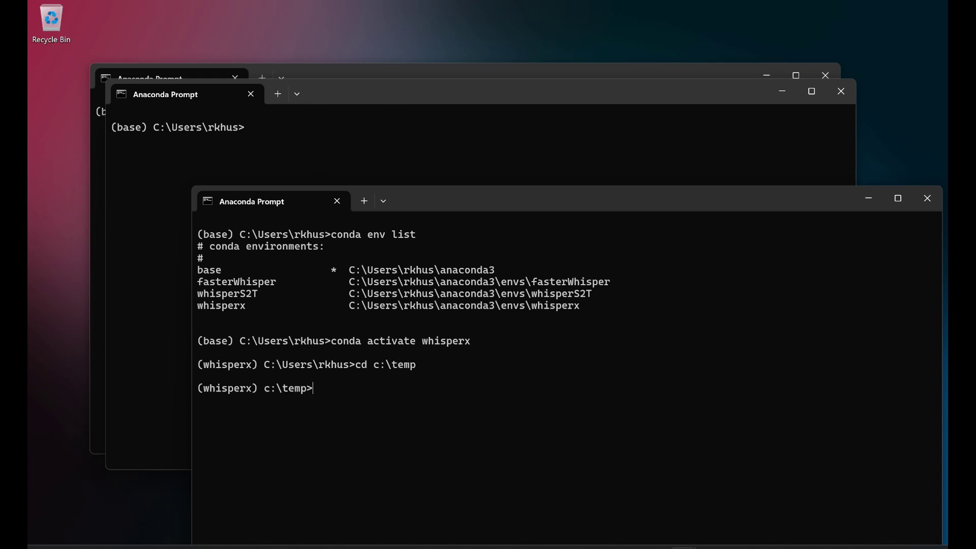
# - In the middle prompt window, fix the mistyped command and list the conda environments
pyautogui.click(336, 145)
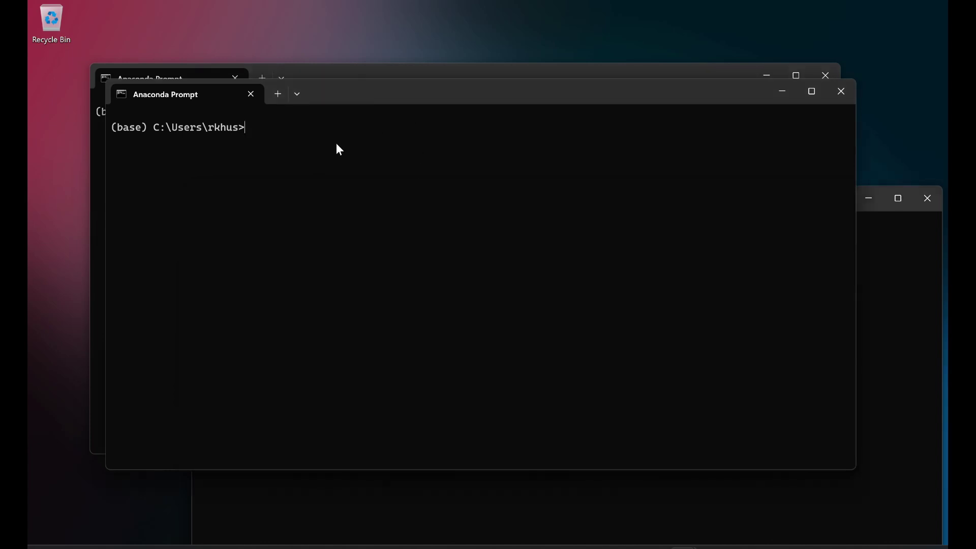
pyautogui.write('con')
pyautogui.press('BackSpace')
pyautogui.press('BackSpace')
pyautogui.press('BackSpace')
pyautogui.write('conda e')
pyautogui.write('nv list')
pyautogui.press('Return')
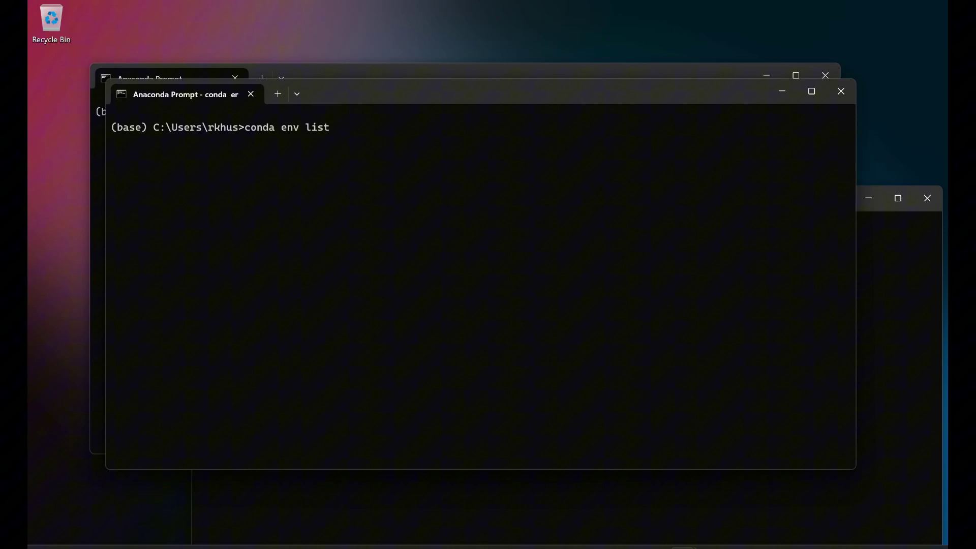
# - Activate the whisperS2T environment using its copied name, then change to c:\temp
pyautogui.doubleClick(141, 186)
pyautogui.hotkey('ctrl', 'c')
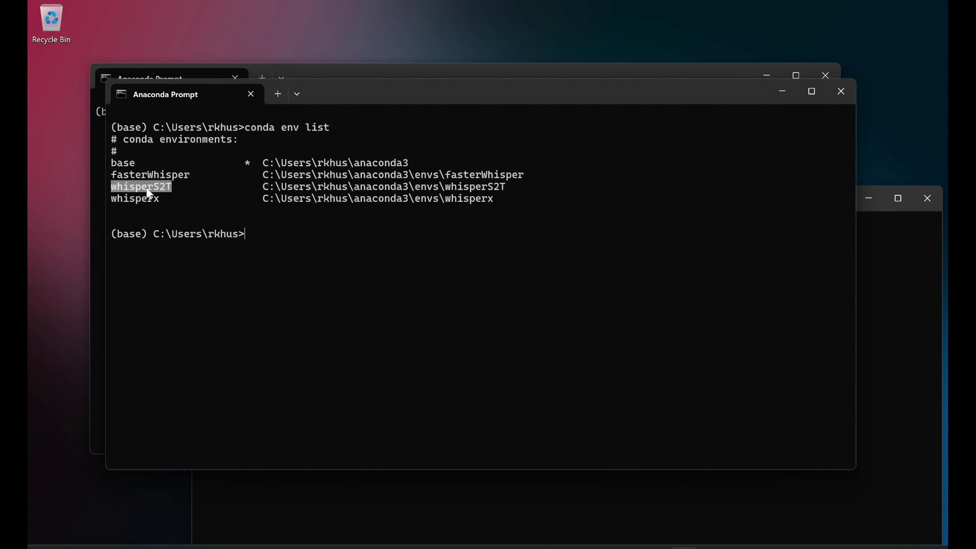
pyautogui.rightClick(147, 193)
pyautogui.write('conda ')
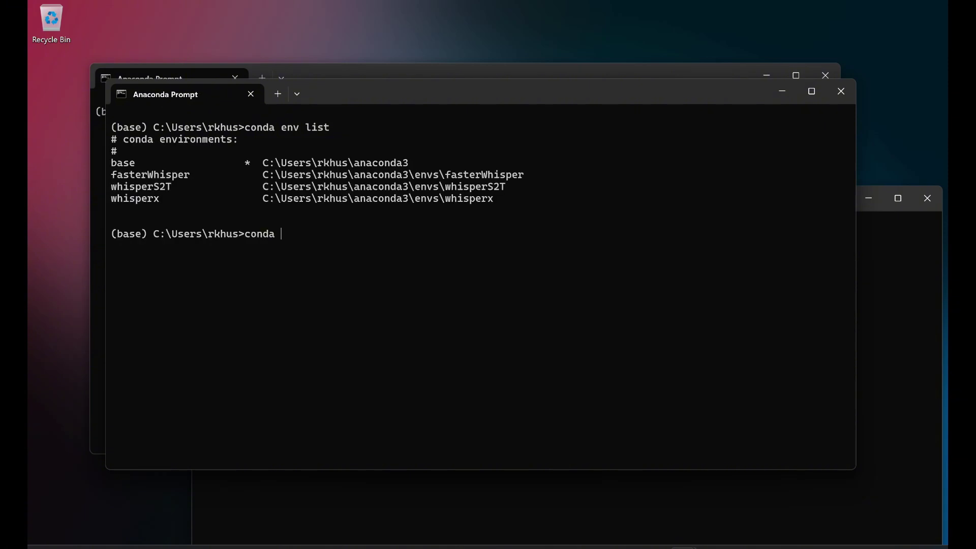
pyautogui.write('activate')
pyautogui.hotkey('ctrl', 'v')
pyautogui.press('Return')
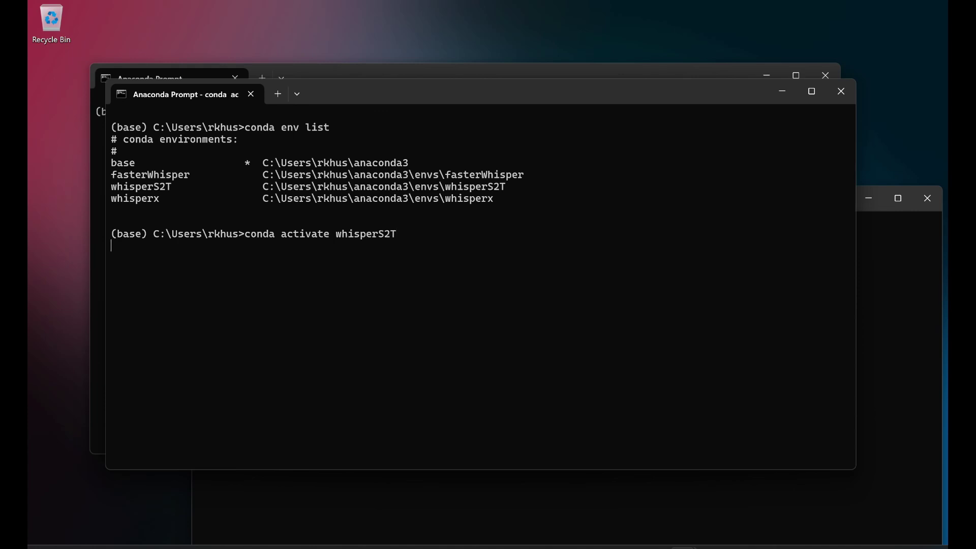
pyautogui.write('cd c')
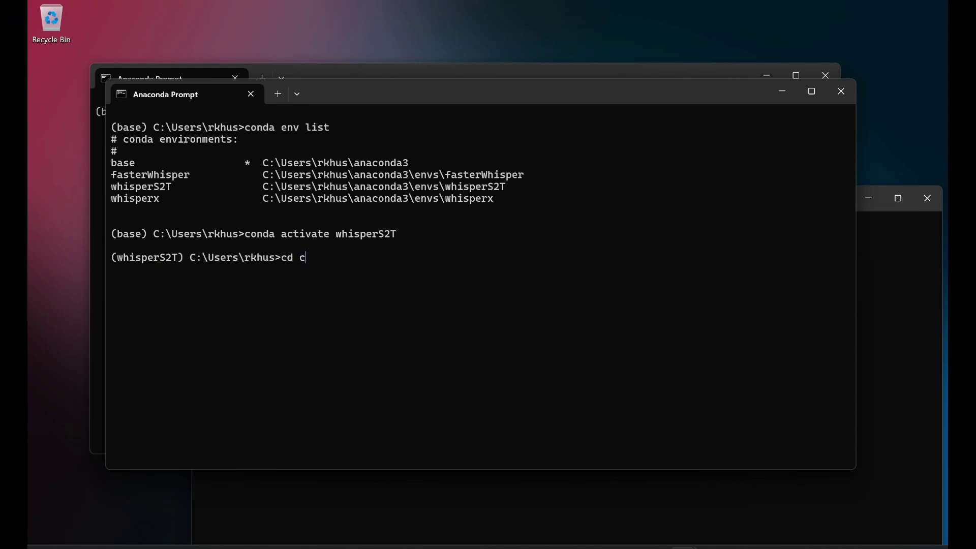
pyautogui.write(':\\temp')
pyautogui.press('Return')
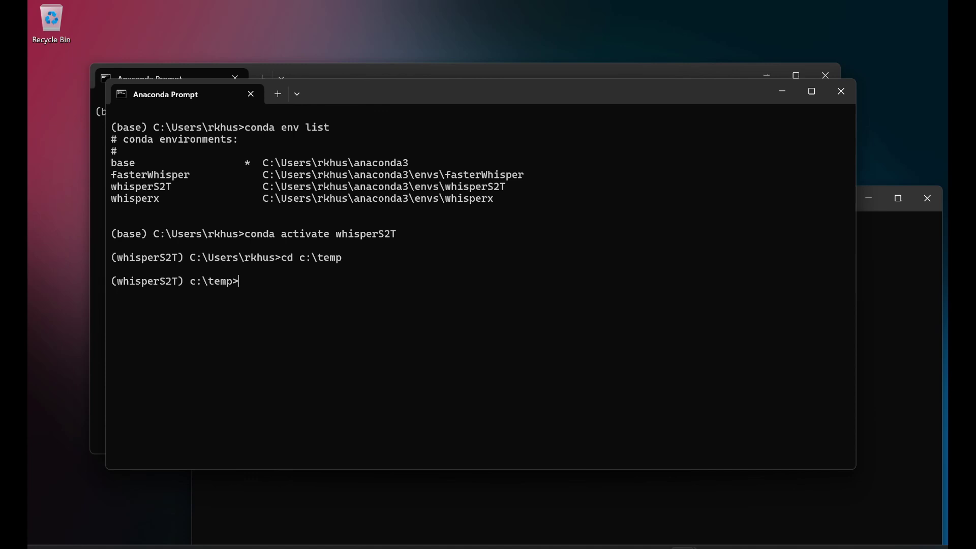
# - Bring the rear prompt forward, nudge it aside, activate fasterWhisper and cd to c:\temp
pyautogui.click(377, 69)
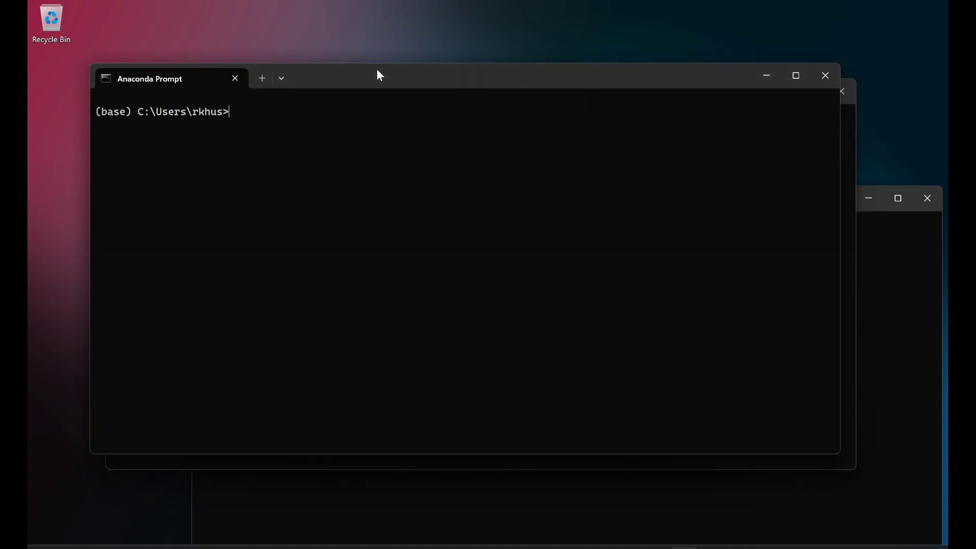
pyautogui.write('conda a')
pyautogui.write('ctivate')
pyautogui.moveTo(479, 78)
pyautogui.mouseDown()
pyautogui.moveTo(511, 381)
pyautogui.moveTo(490, 255)
pyautogui.moveTo(502, 100)
pyautogui.mouseUp()
pyautogui.write('faster')
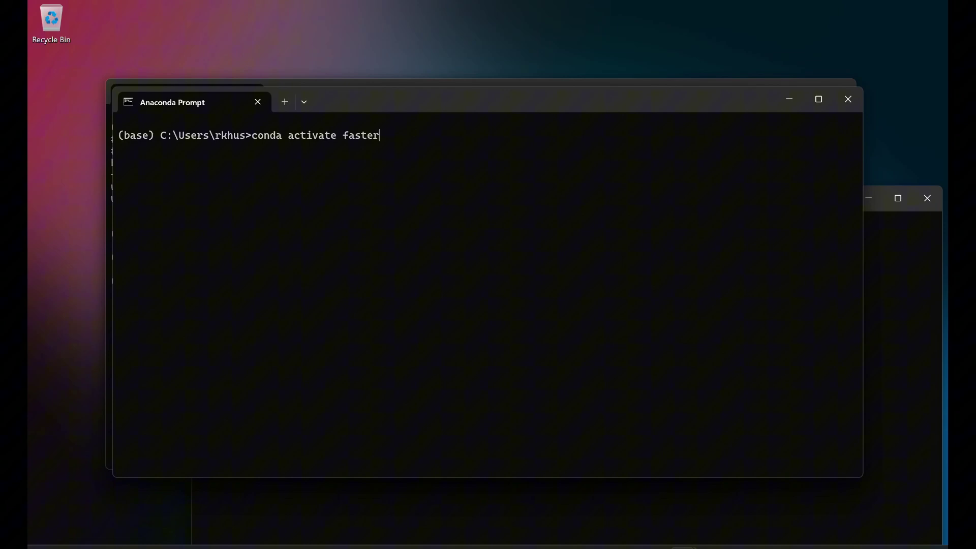
pyautogui.write('Whisper')
pyautogui.press('Return')
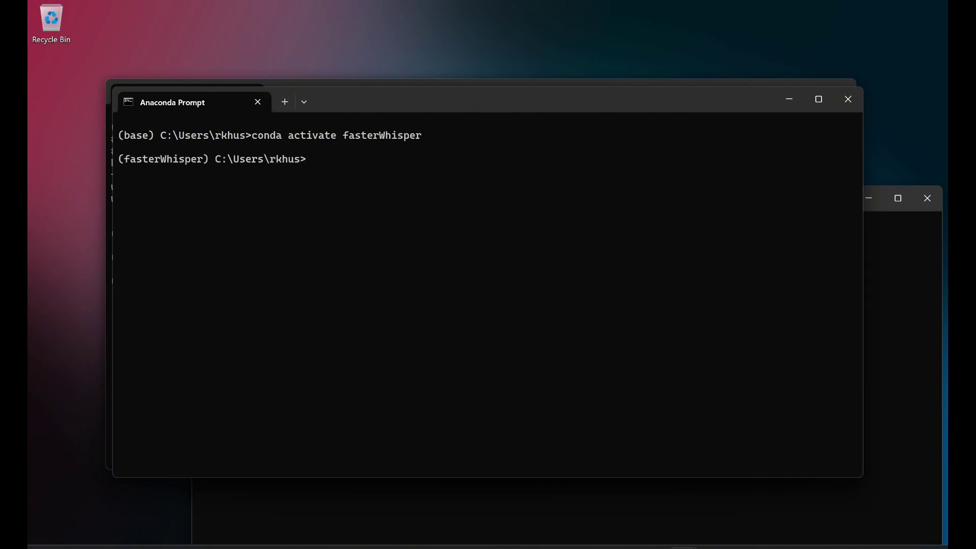
pyautogui.write('cd ')
pyautogui.write('c:\\tem')
pyautogui.write('p')
pyautogui.press('Return')
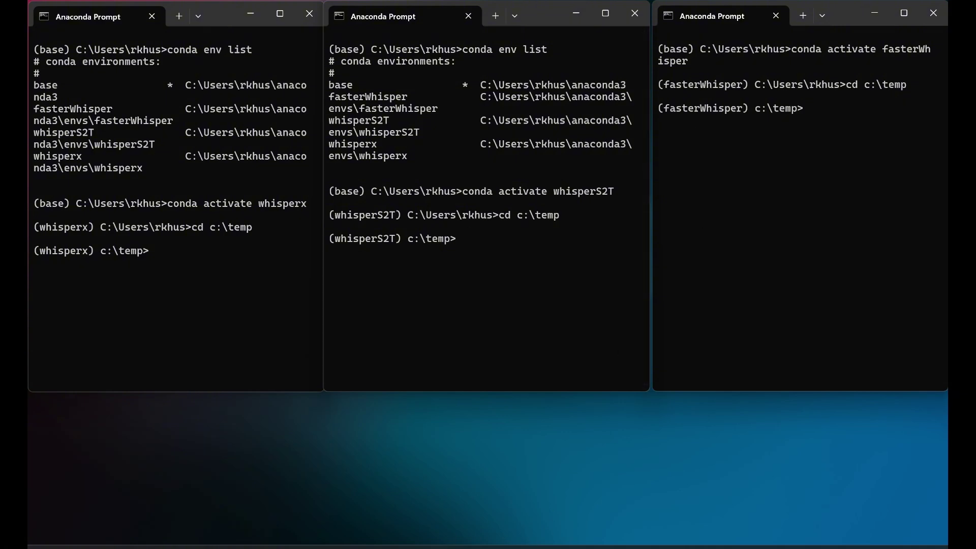
# - Browse File Explorer to C:\temp and open callWhisperX.py with Notepad++
pyautogui.press('super+e')
pyautogui.click(72, 409)
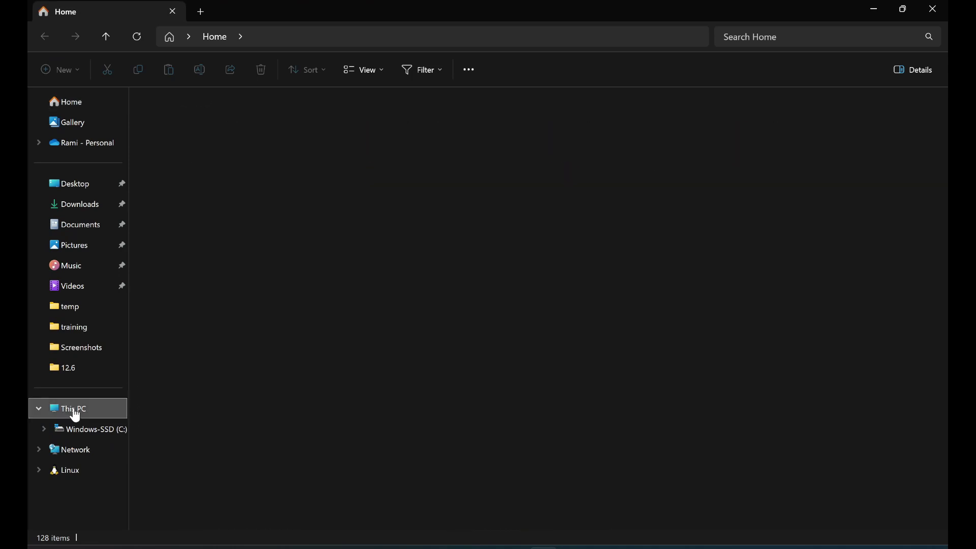
pyautogui.doubleClick(219, 123)
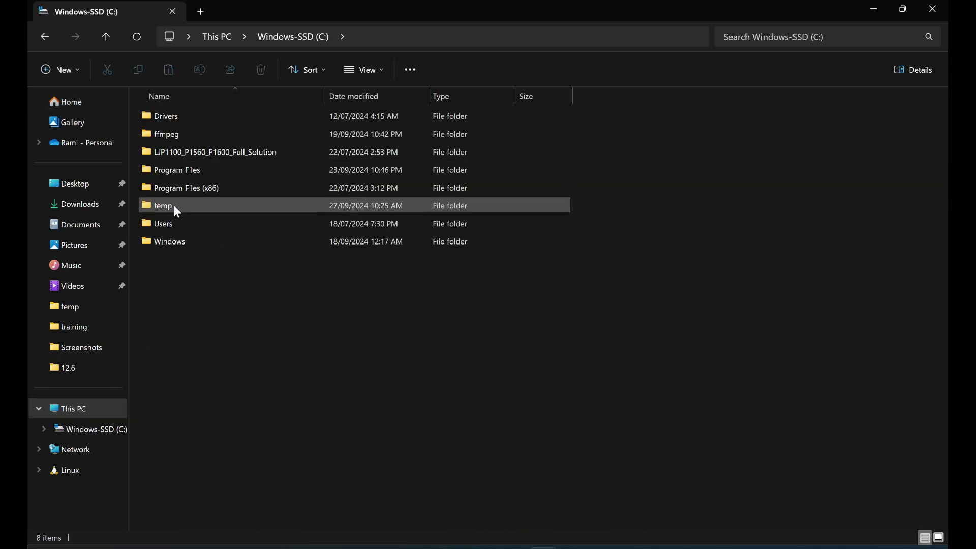
pyautogui.doubleClick(173, 206)
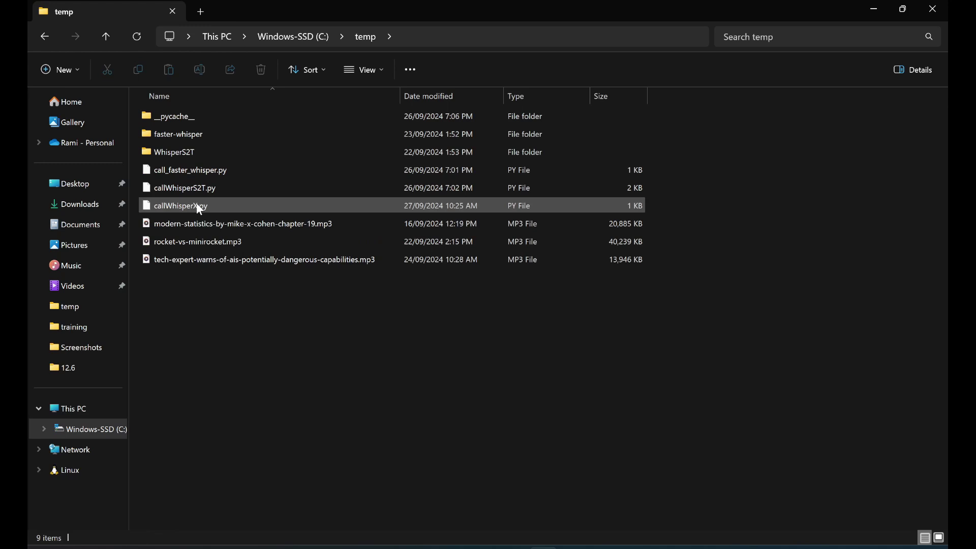
pyautogui.rightClick(196, 204)
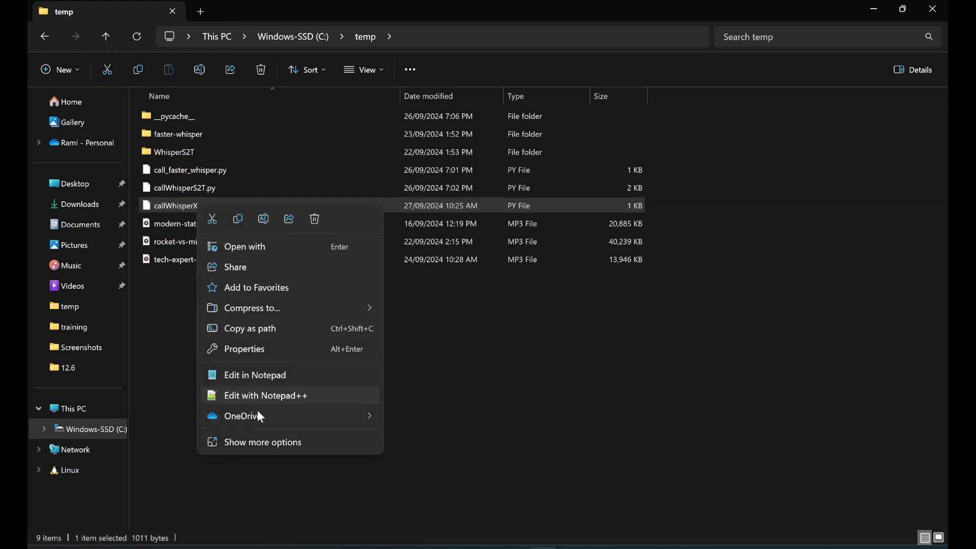
pyautogui.click(263, 397)
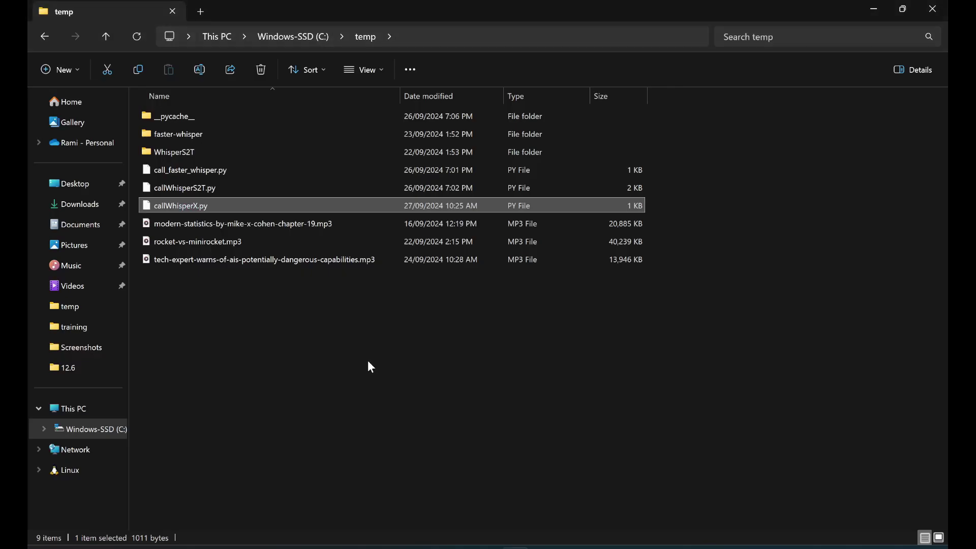
# - Also open callWhisperS2T.py and call_faster_whisper.py with Notepad++
pyautogui.click(191, 192)
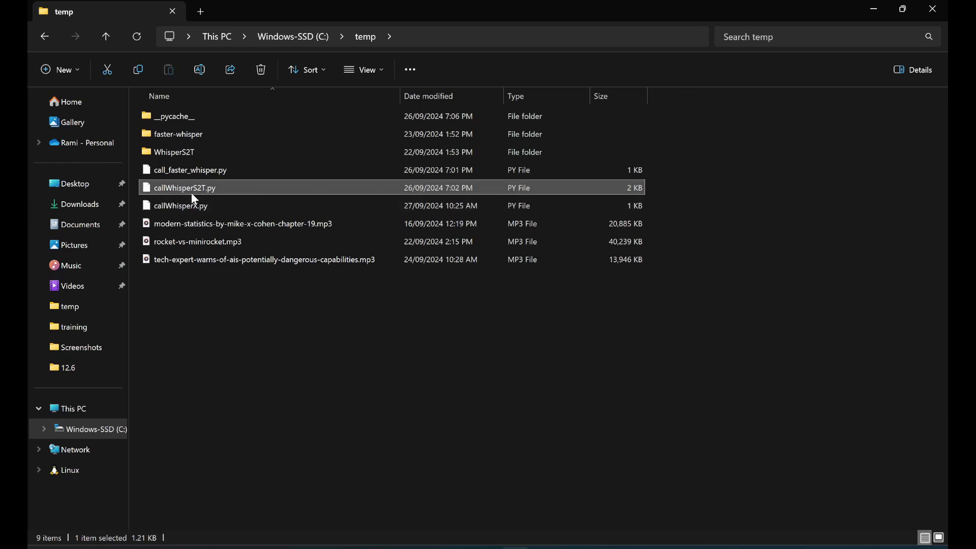
pyautogui.rightClick(192, 192)
pyautogui.click(259, 381)
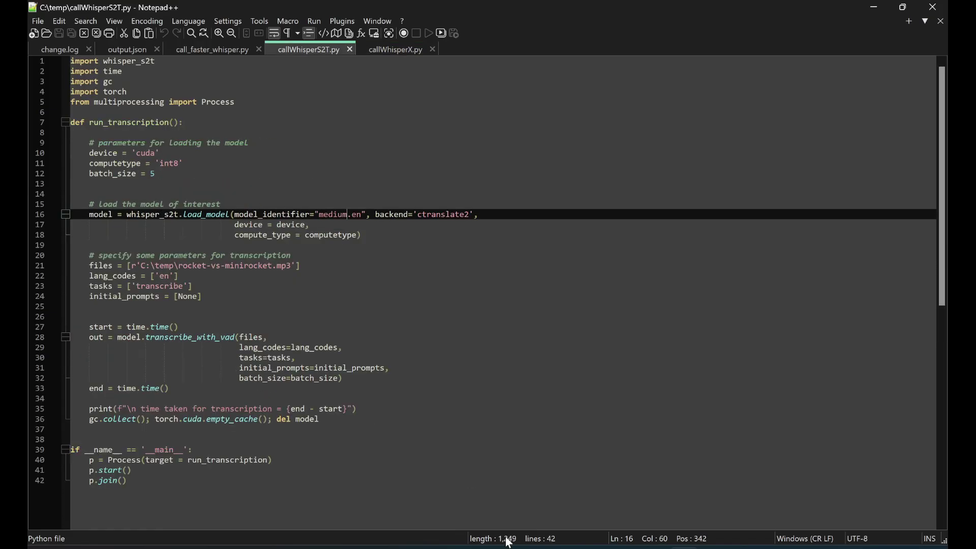
pyautogui.click(506, 543)
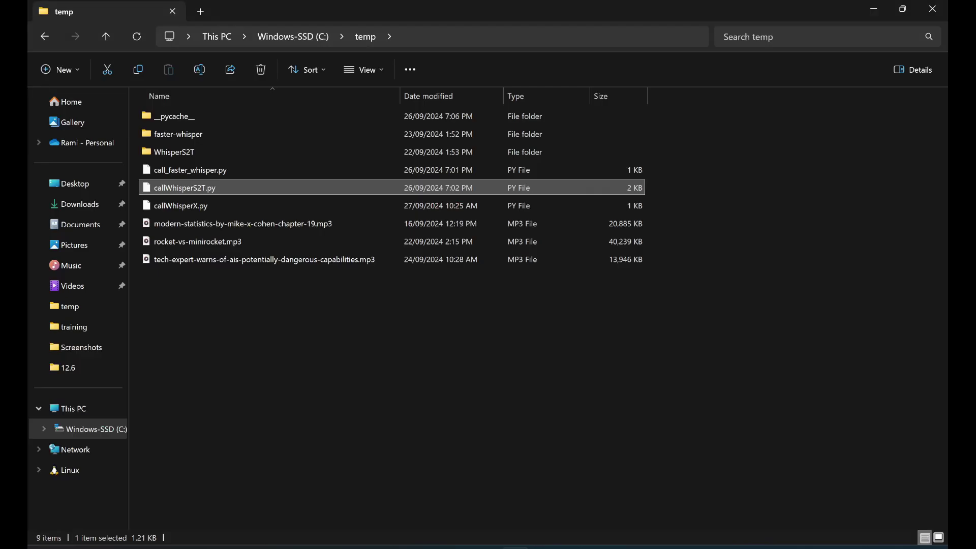
pyautogui.click(201, 169)
pyautogui.rightClick(201, 170)
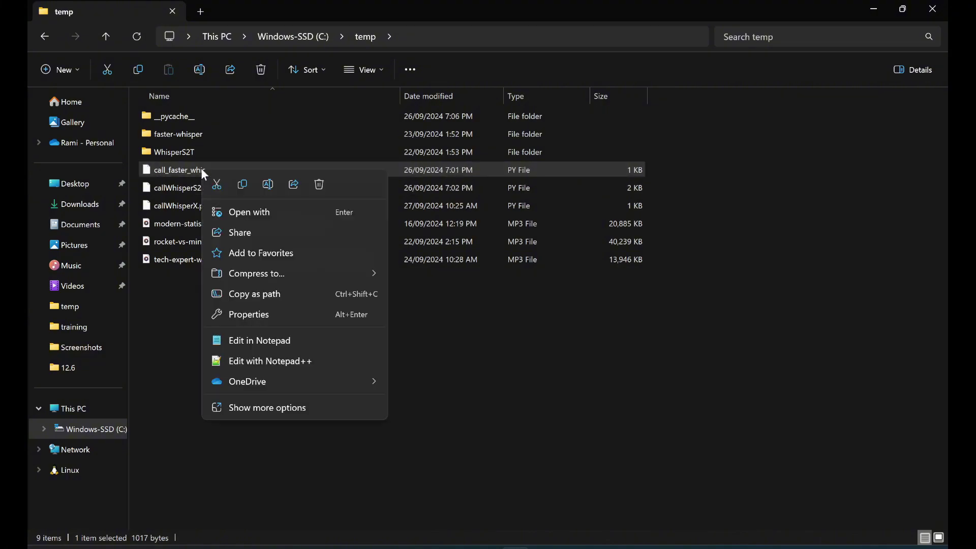
pyautogui.click(265, 360)
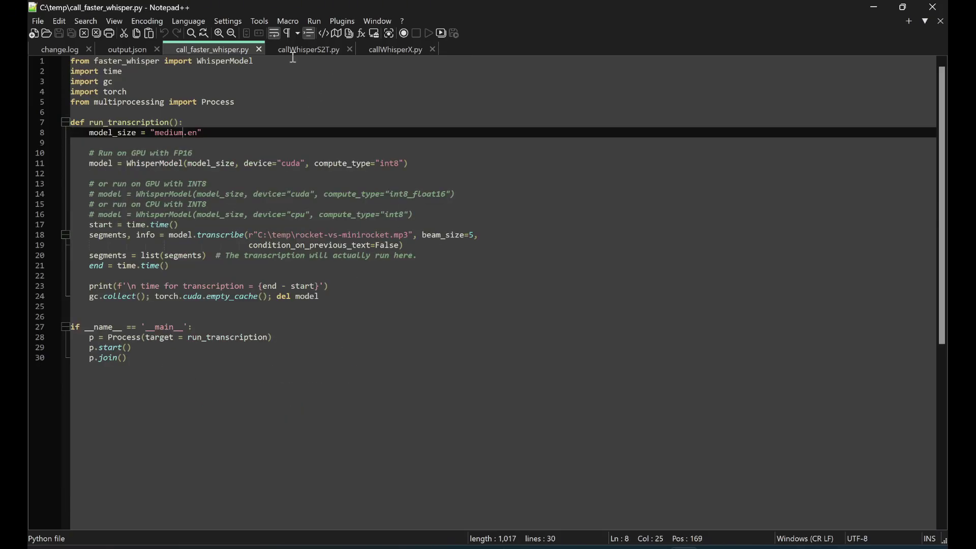
# - Close change.log and output.json, change call_faster_whisper.py's model to small, and save
pyautogui.click(156, 48)
pyautogui.click(89, 49)
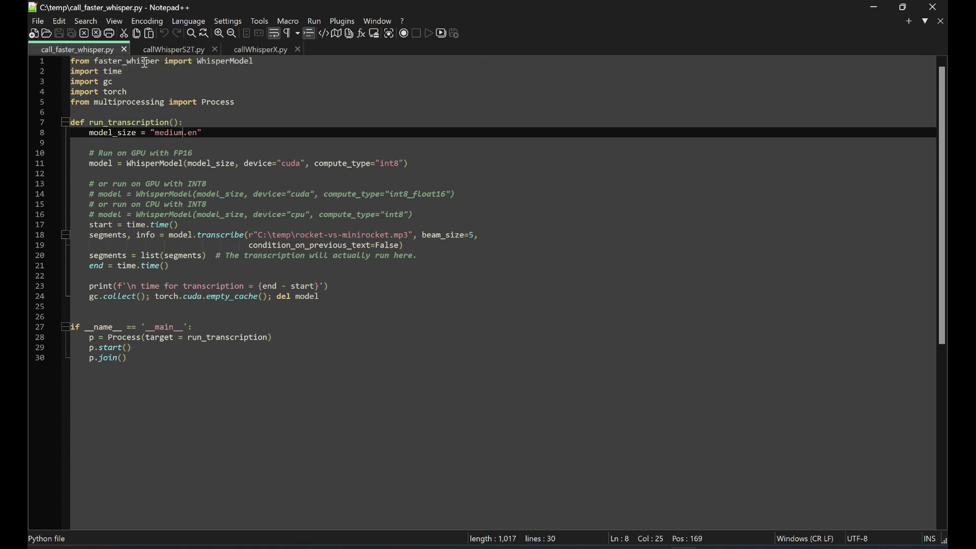
pyautogui.doubleClick(169, 132)
pyautogui.write('small')
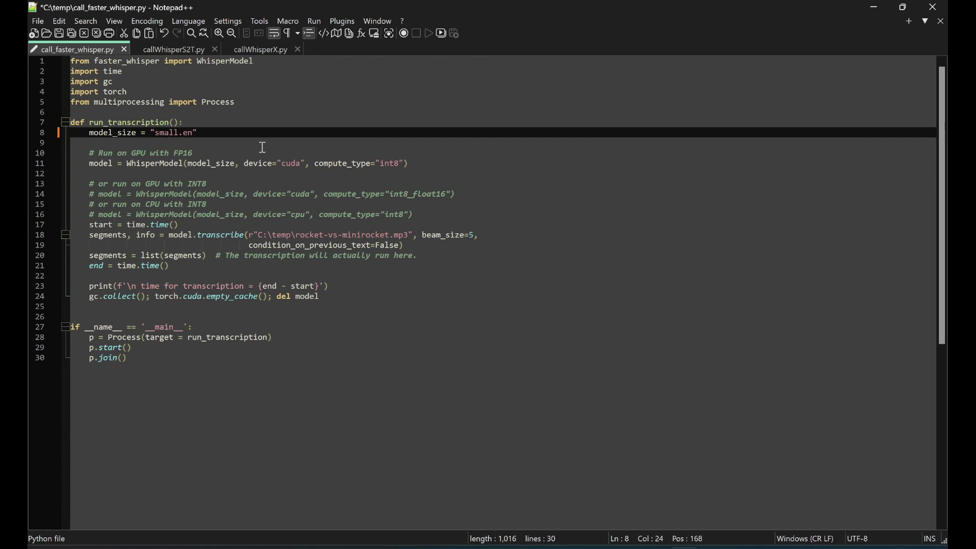
pyautogui.click(261, 146)
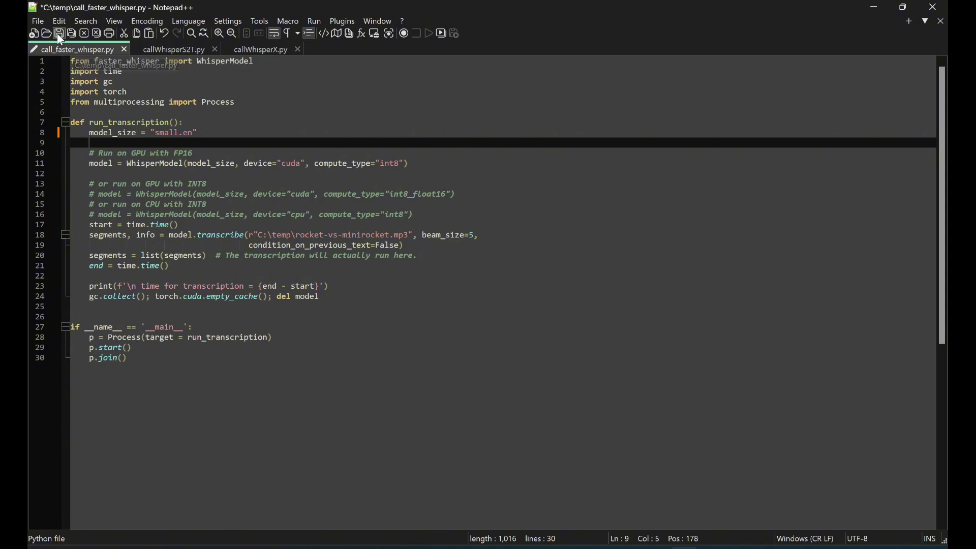
pyautogui.hotkey('ctrl', 's')
# - Set callWhisperS2T.py's model to small and callWhisperX.py's batch_size to 5, saving both
pyautogui.click(186, 51)
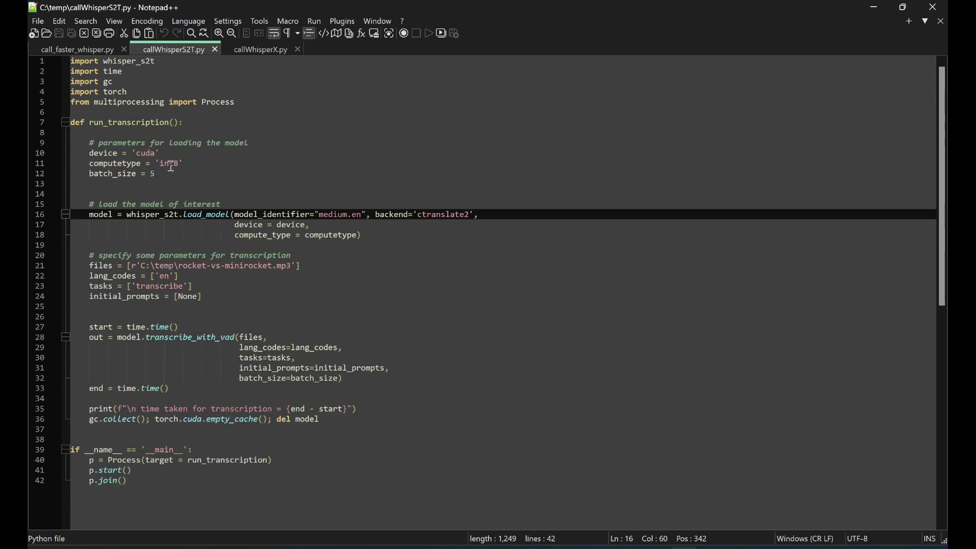
pyautogui.doubleClick(327, 216)
pyautogui.write('small')
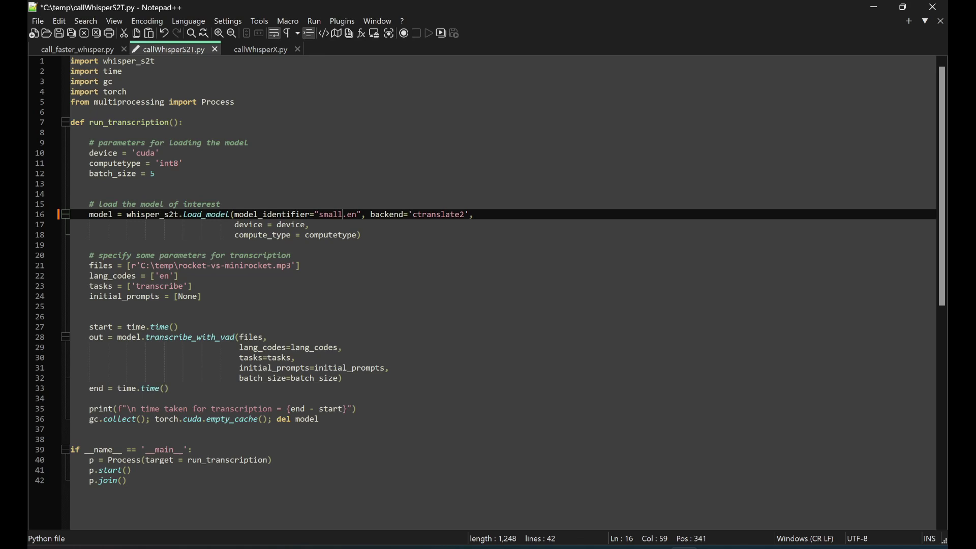
pyautogui.hotkey('ctrl', 's')
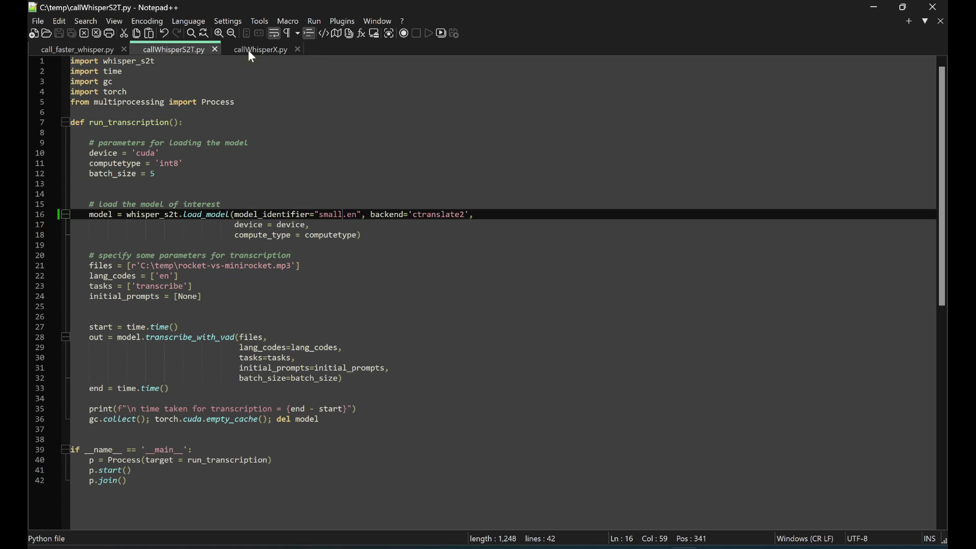
pyautogui.click(248, 50)
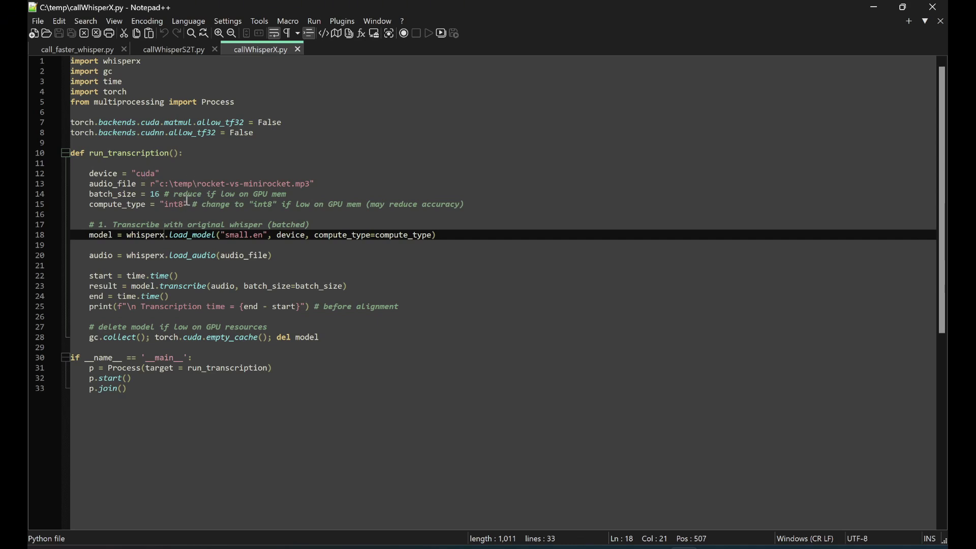
pyautogui.doubleClick(156, 194)
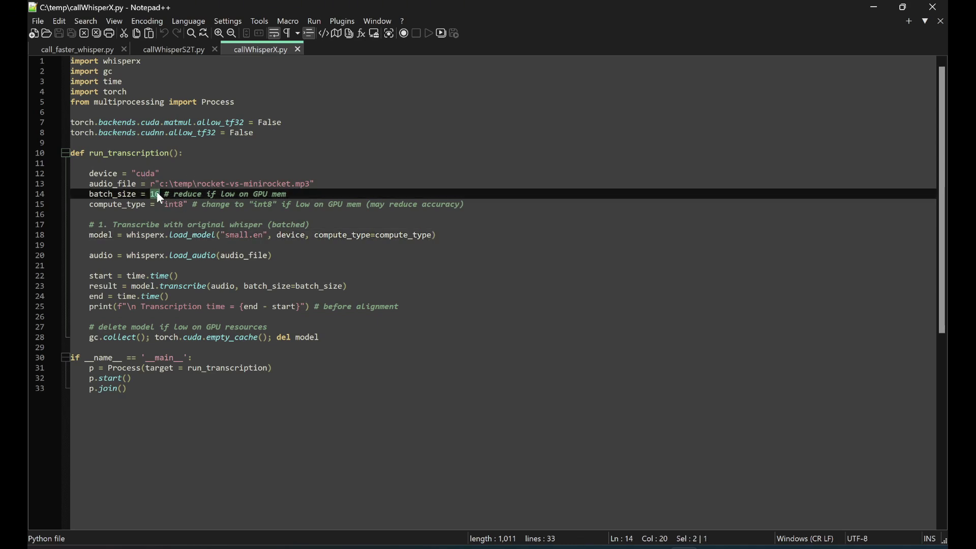
pyautogui.write('5')
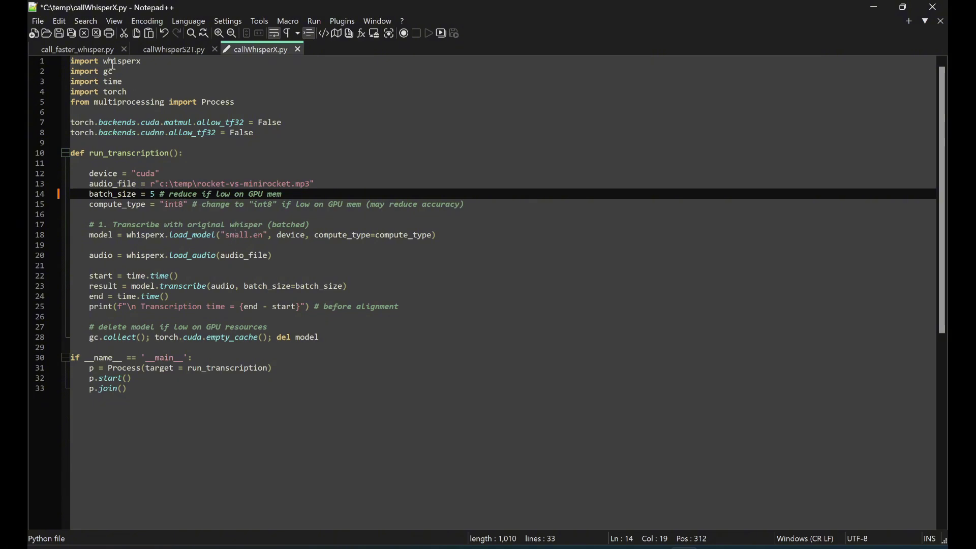
pyautogui.click(59, 33)
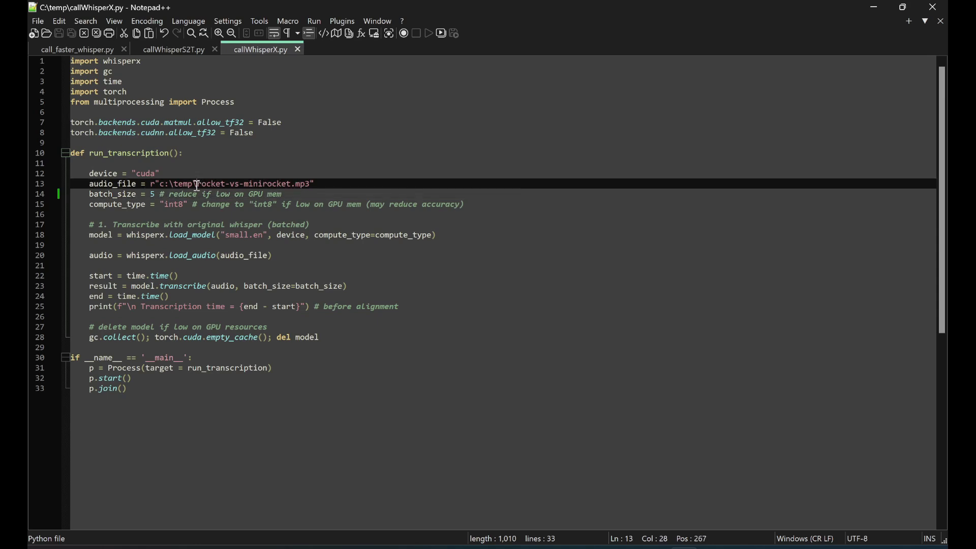
# - Review the audio file name and model settings across the three scripts
pyautogui.moveTo(196, 184); pyautogui.dragTo(295, 184)
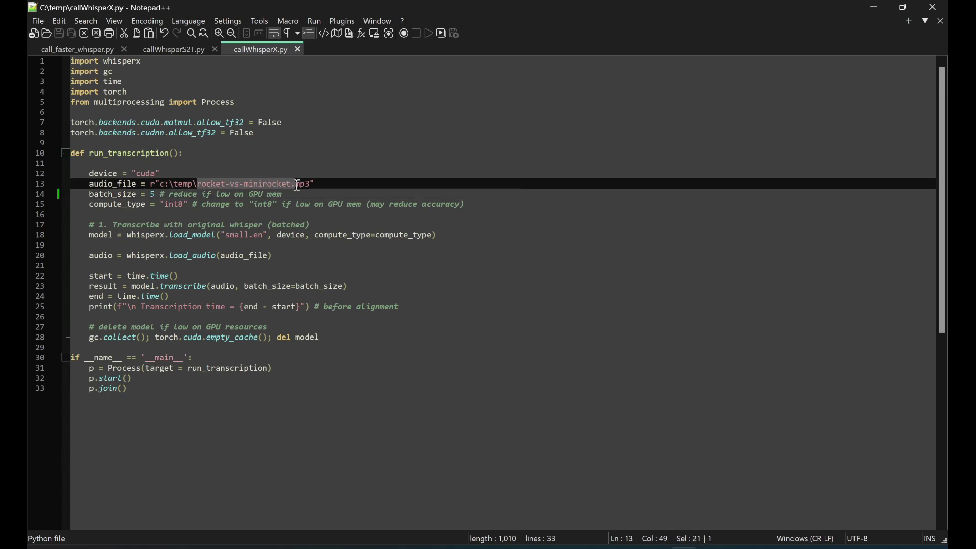
pyautogui.click(166, 49)
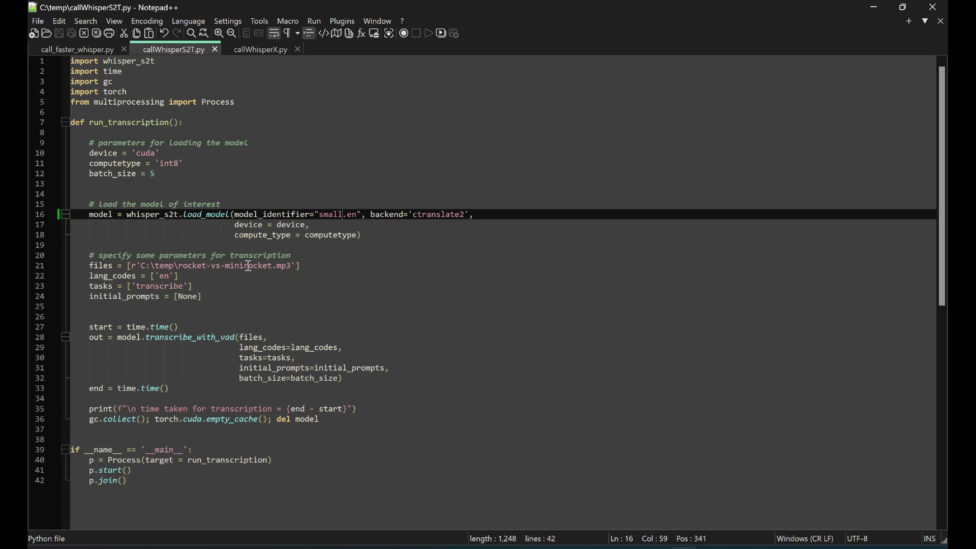
pyautogui.click(92, 46)
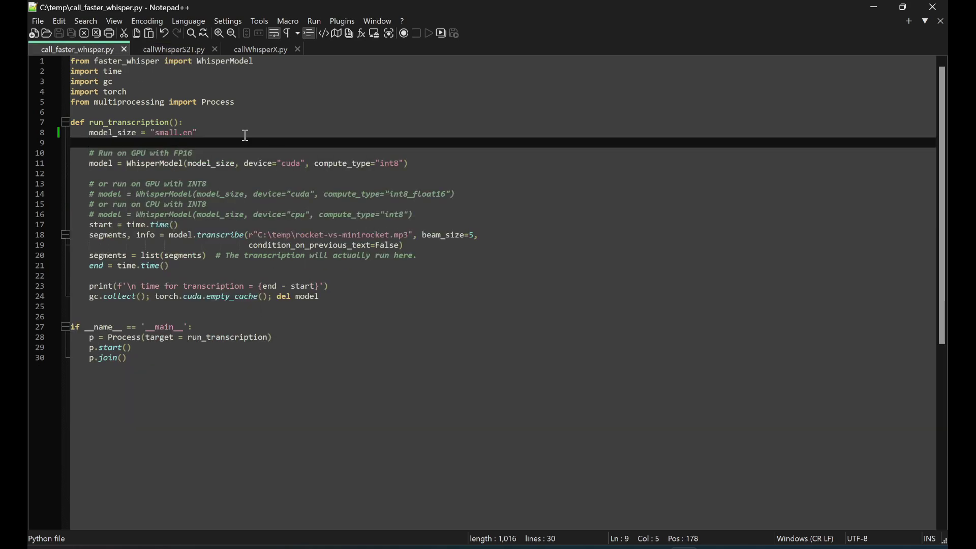
pyautogui.click(169, 49)
pyautogui.click(254, 49)
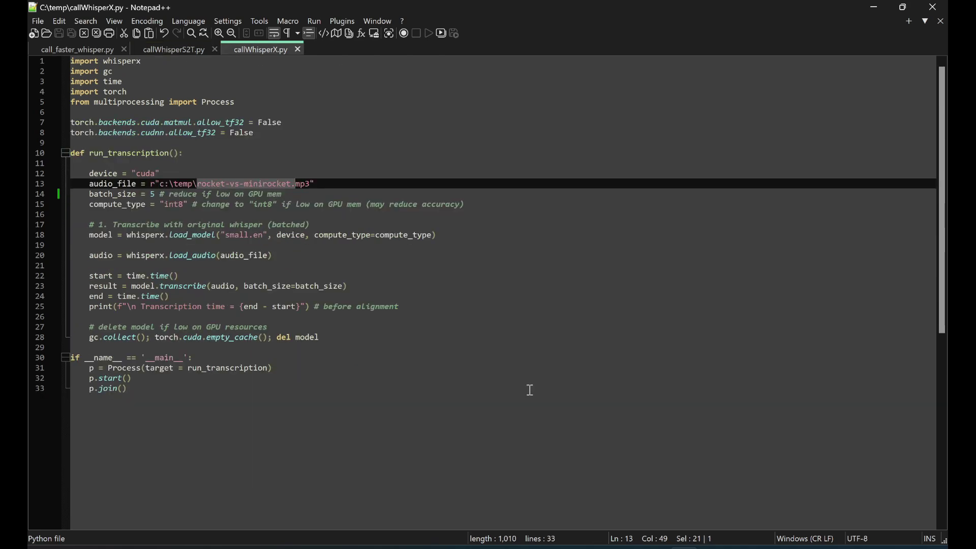
# - Close Notepad++ and Explorer, then launch the callWhisperX script in the whisperx prompt
pyautogui.click(931, 8)
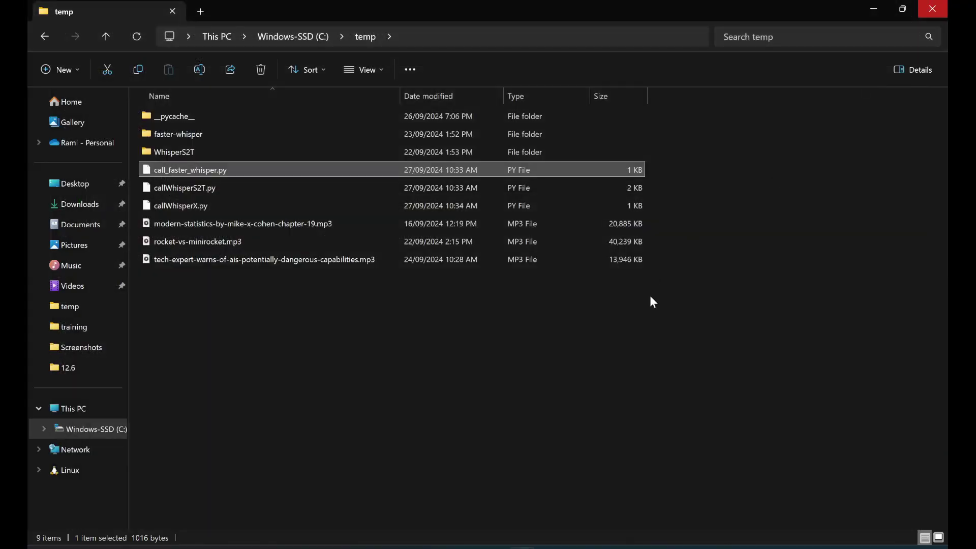
pyautogui.click(933, 8)
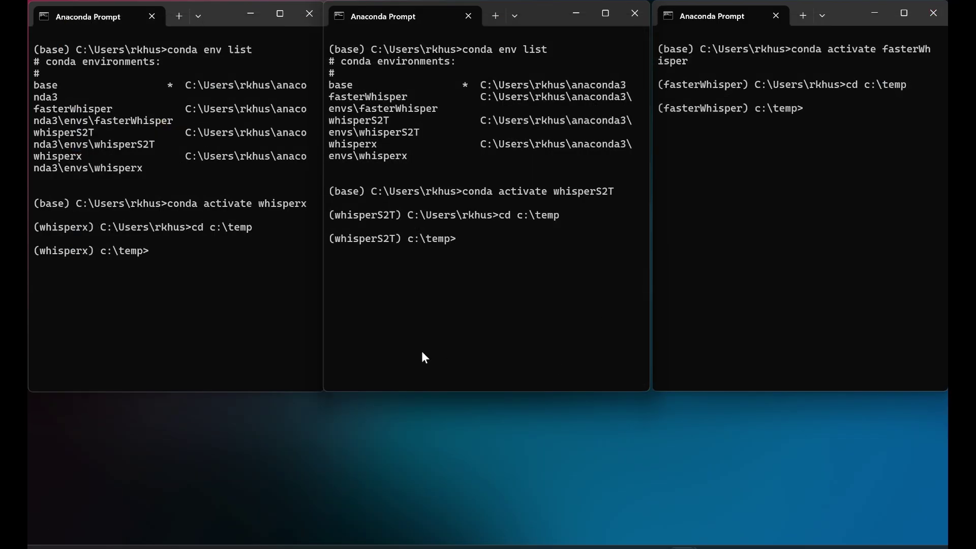
pyautogui.click(191, 280)
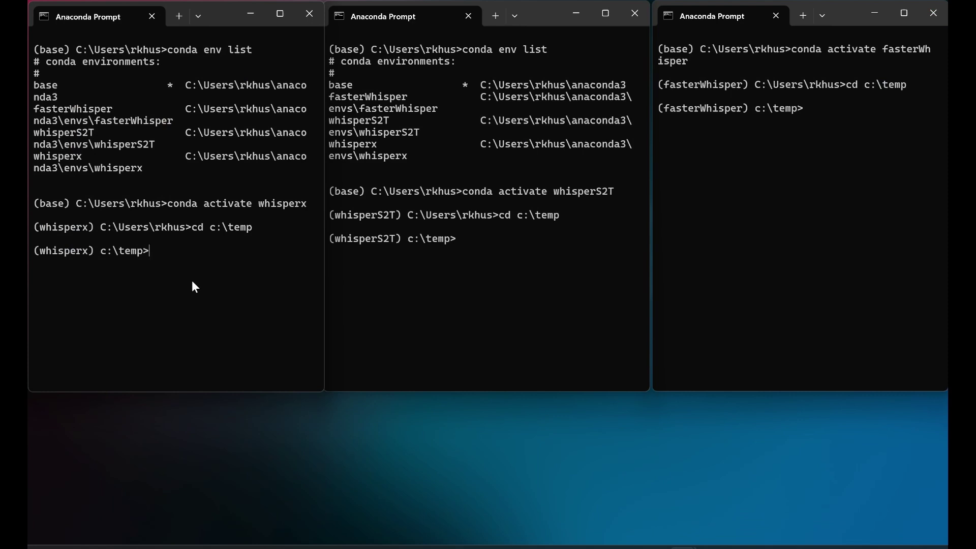
pyautogui.write('pytho')
pyautogui.write('n -m ')
pyautogui.write('call')
pyautogui.press('Tab')
pyautogui.press('Tab')
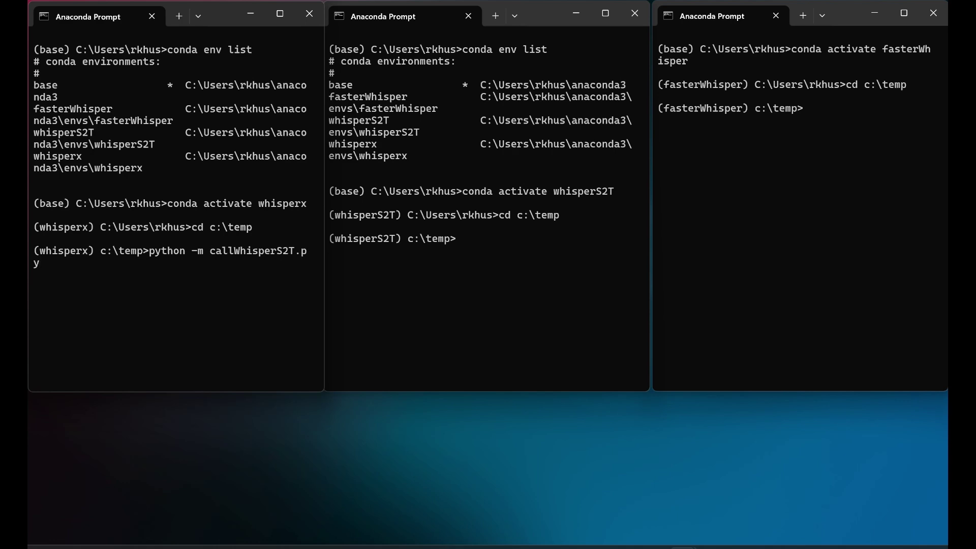
pyautogui.press('Tab')
pyautogui.press('Return')
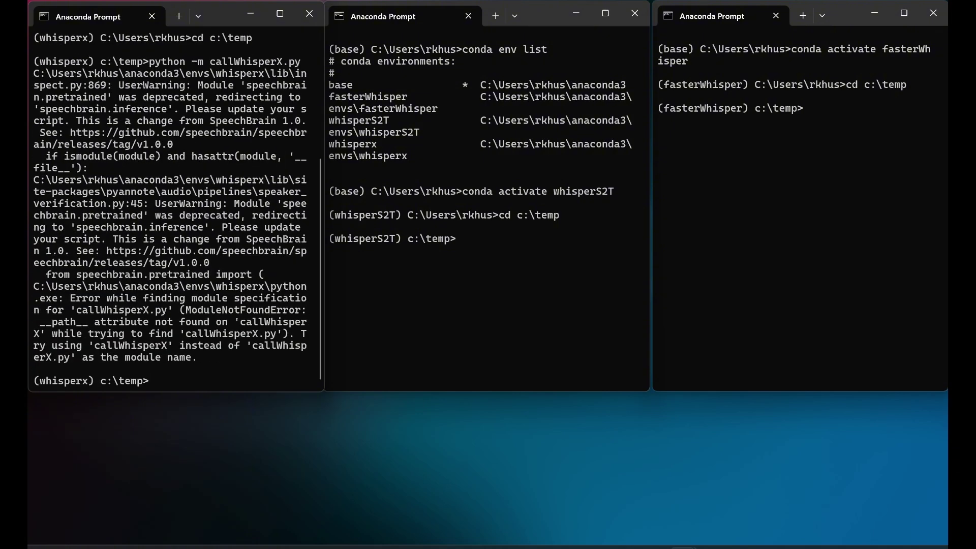
# - Run python -m callWhisperX twice, taking about 24.5 and 24.8 seconds
pyautogui.press('Up')
pyautogui.press('BackSpace')
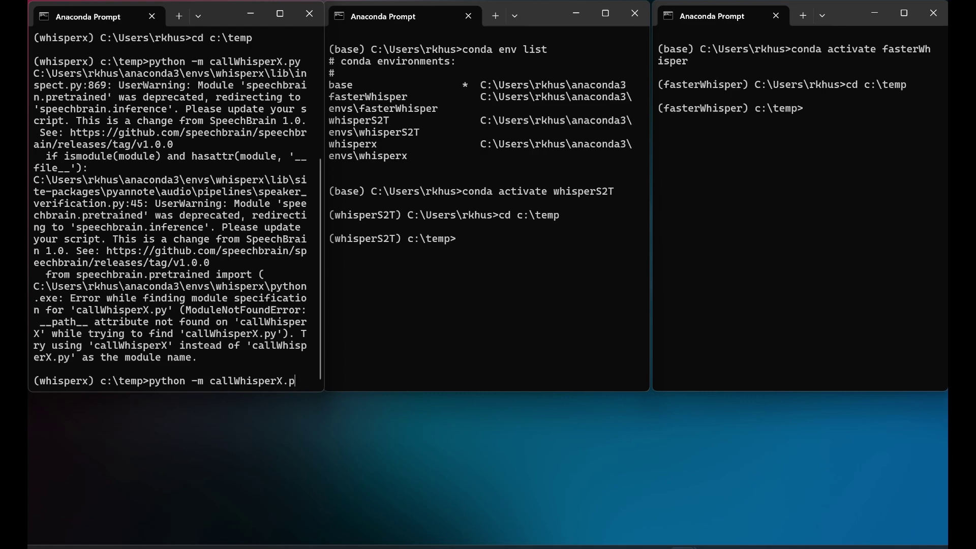
pyautogui.press('BackSpace')
pyautogui.press('BackSpace')
pyautogui.press('Return')
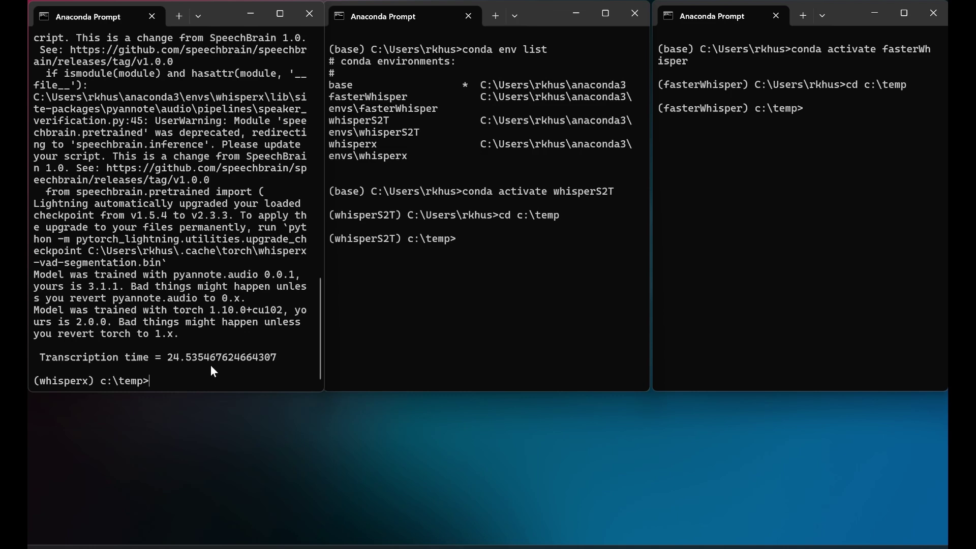
pyautogui.press('Up')
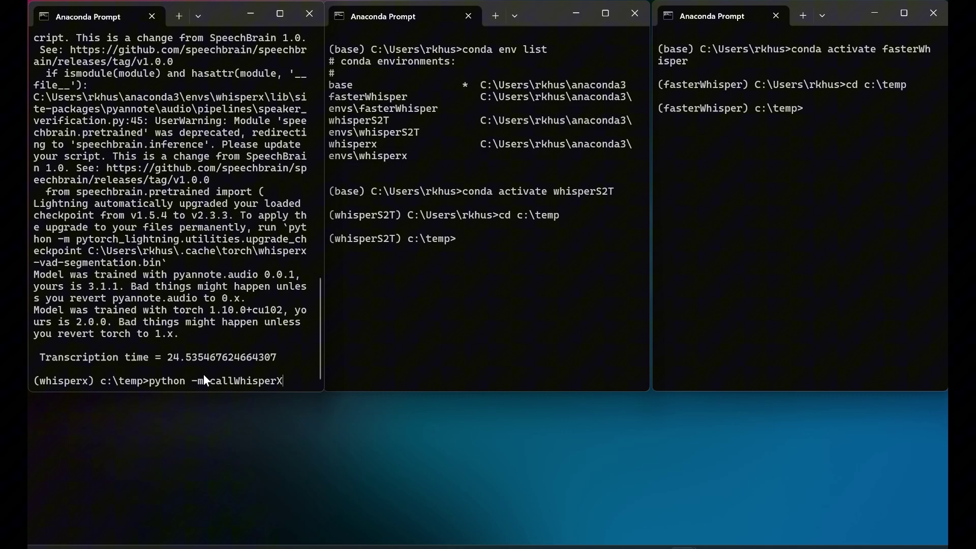
pyautogui.press('Return')
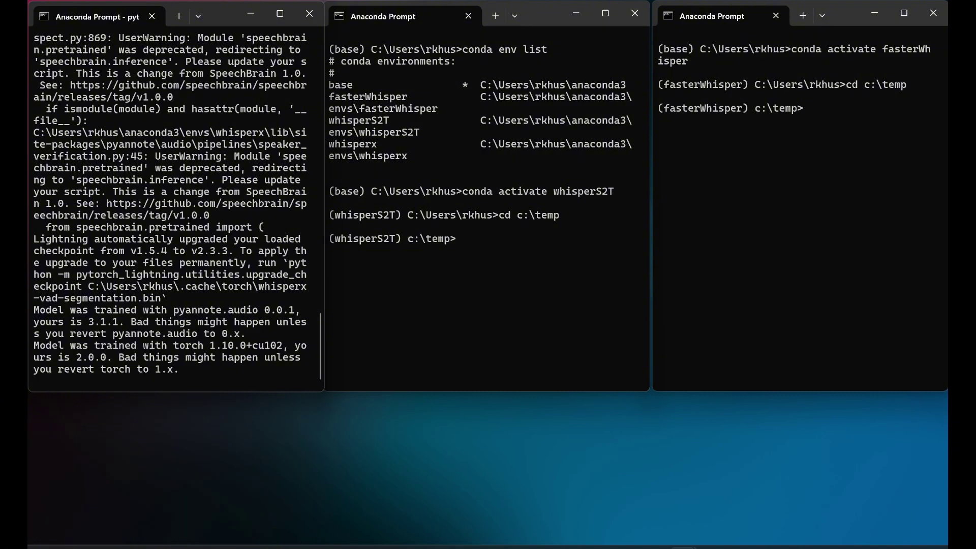
# - In the middle prompt, run python -m callWhisperS2T twice, taking about 21.0 and 20.1 seconds
pyautogui.click(470, 262)
pyautogui.write('ca')
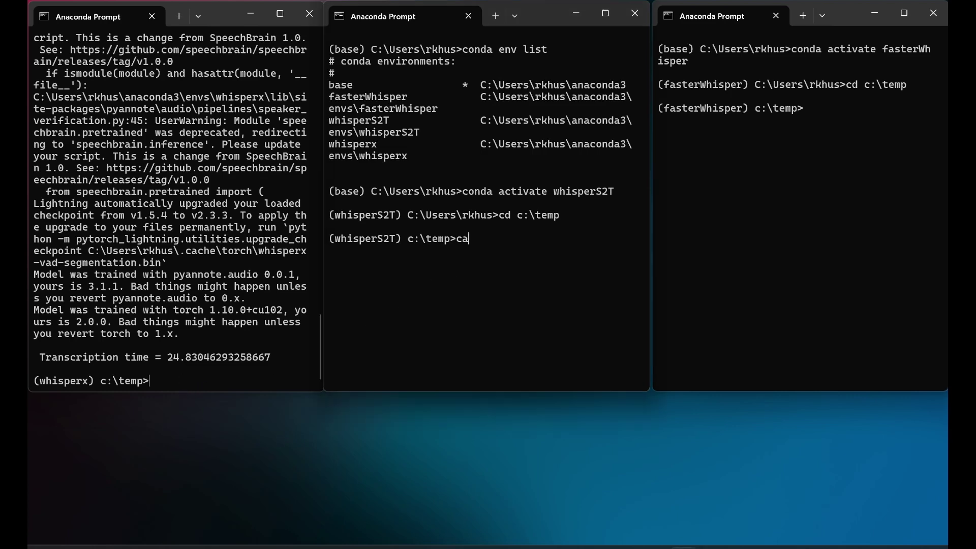
pyautogui.write('ll')
pyautogui.press('BackSpace')
pyautogui.press('BackSpace')
pyautogui.press('BackSpace')
pyautogui.press('BackSpace')
pyautogui.write('python -m c')
pyautogui.write('all')
pyautogui.press('Tab')
pyautogui.press('Tab')
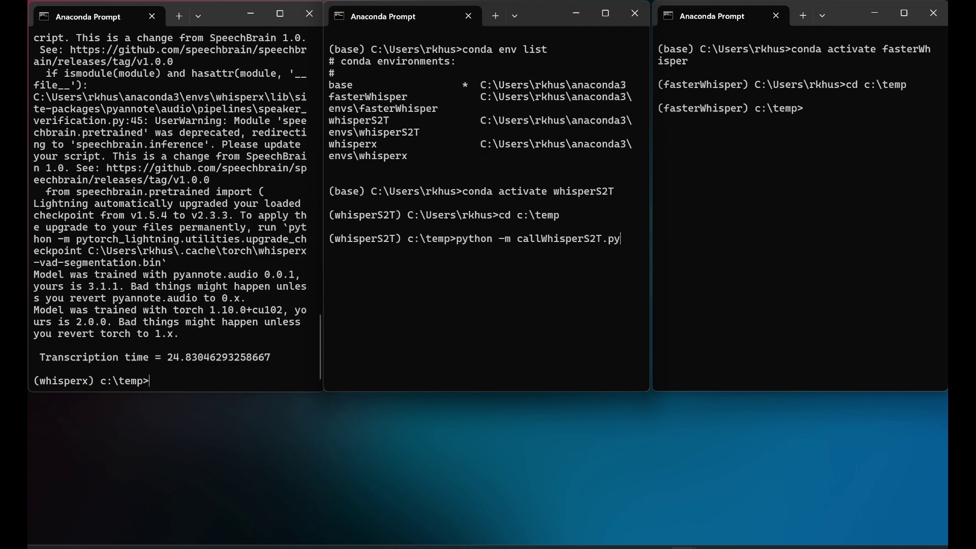
pyautogui.press('BackSpace')
pyautogui.press('BackSpace')
pyautogui.press('BackSpace')
pyautogui.press('Return')
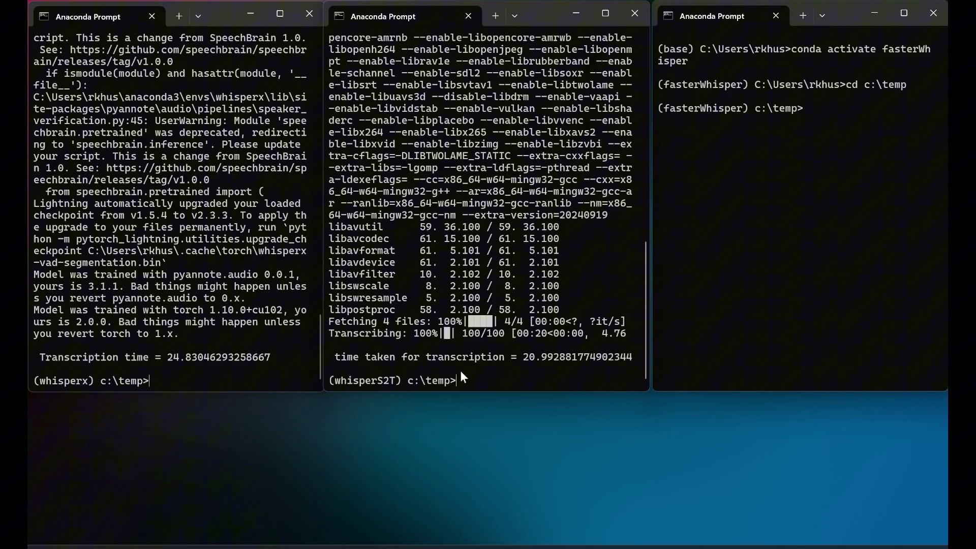
pyautogui.write('python -m callWhisperS2T')
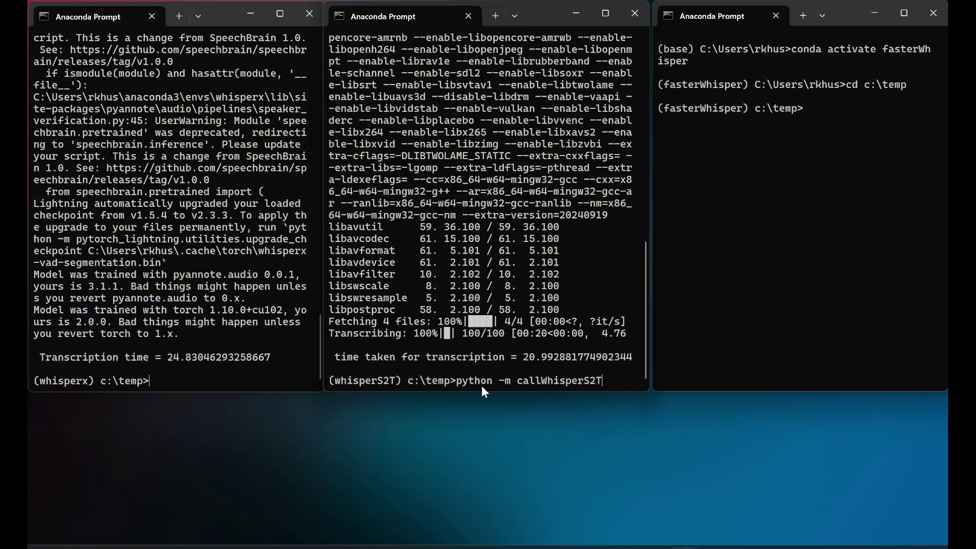
pyautogui.press('Return')
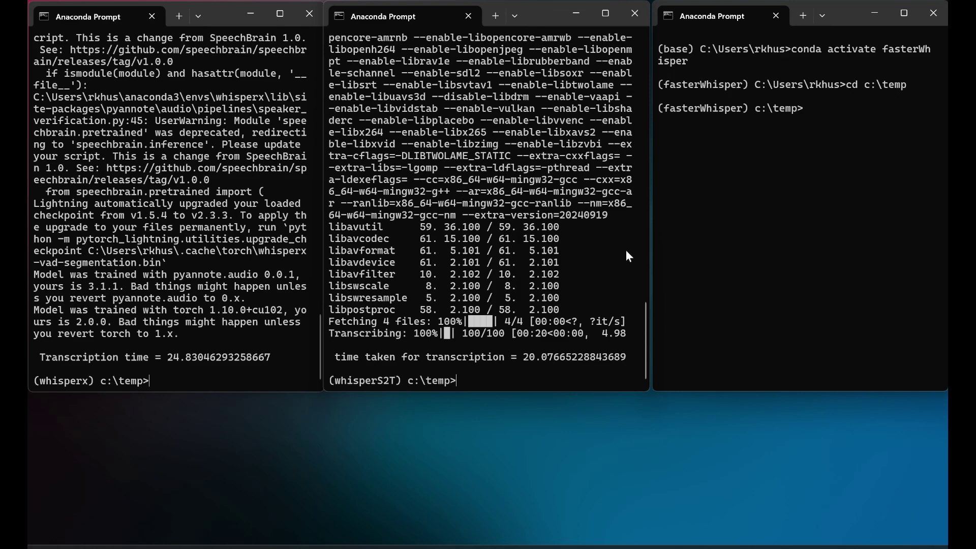
# - Run python -m call_faster_whisper in the right prompt (about 64.0 seconds), then start a rerun
pyautogui.click(775, 184)
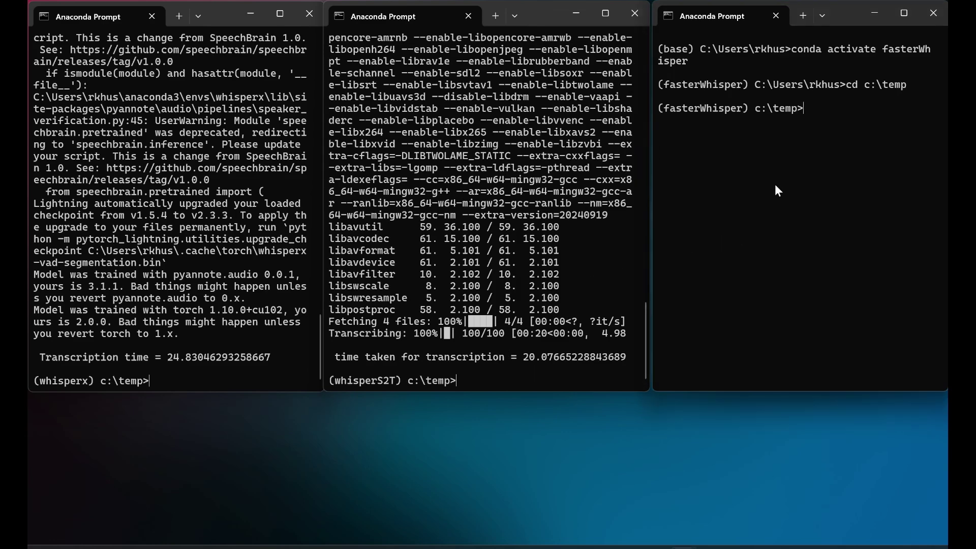
pyautogui.write('python -')
pyautogui.write('m cal')
pyautogui.press('Tab')
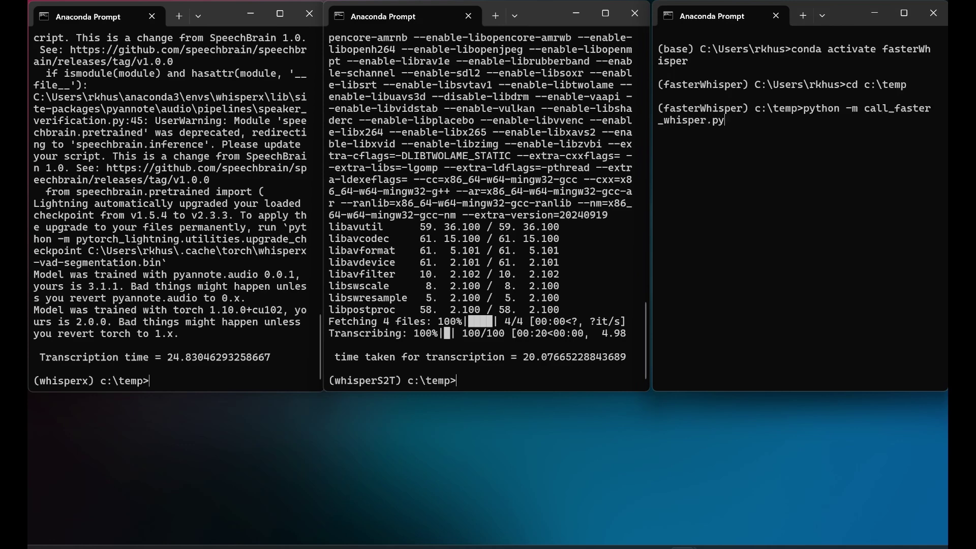
pyautogui.press('BackSpace')
pyautogui.press('BackSpace')
pyautogui.press('BackSpace')
pyautogui.press('Return')
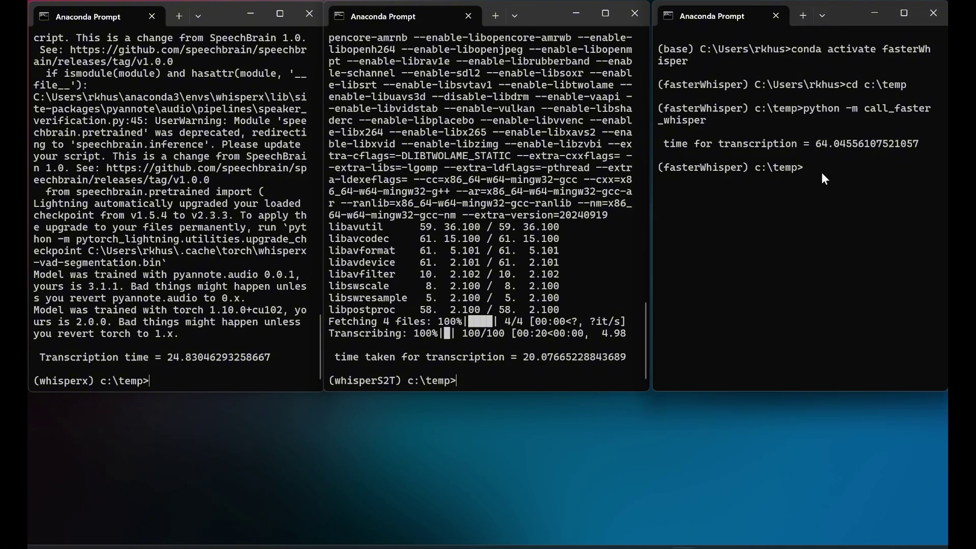
pyautogui.press('Up')
pyautogui.press('Return')
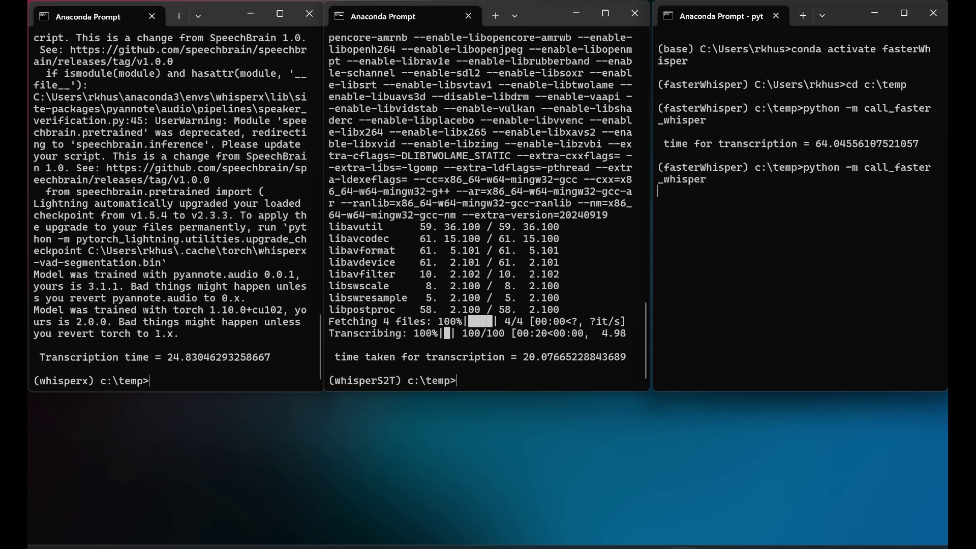
# - Open Task Manager's GPU performance graphs from the taskbar
pyautogui.rightClick(763, 546)
pyautogui.click(758, 515)
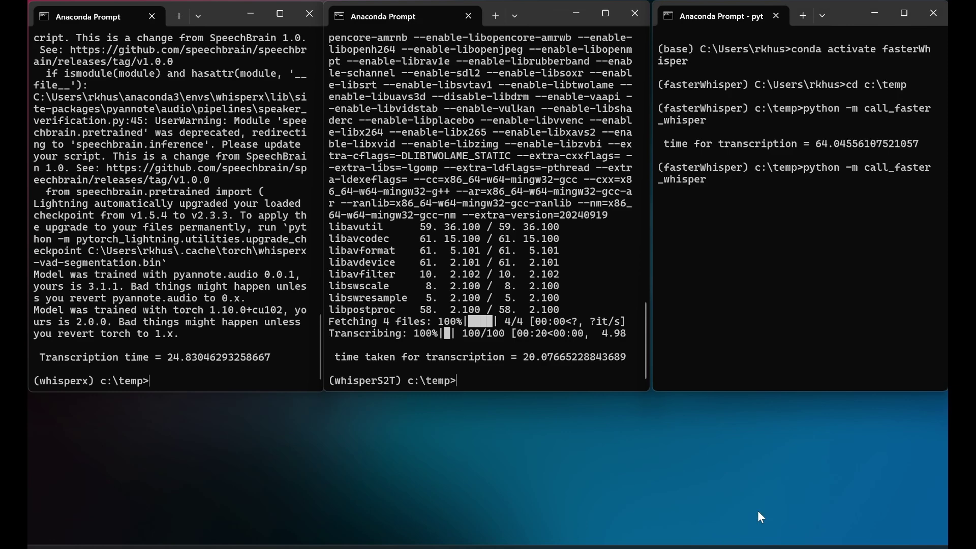
pyautogui.click(454, 163)
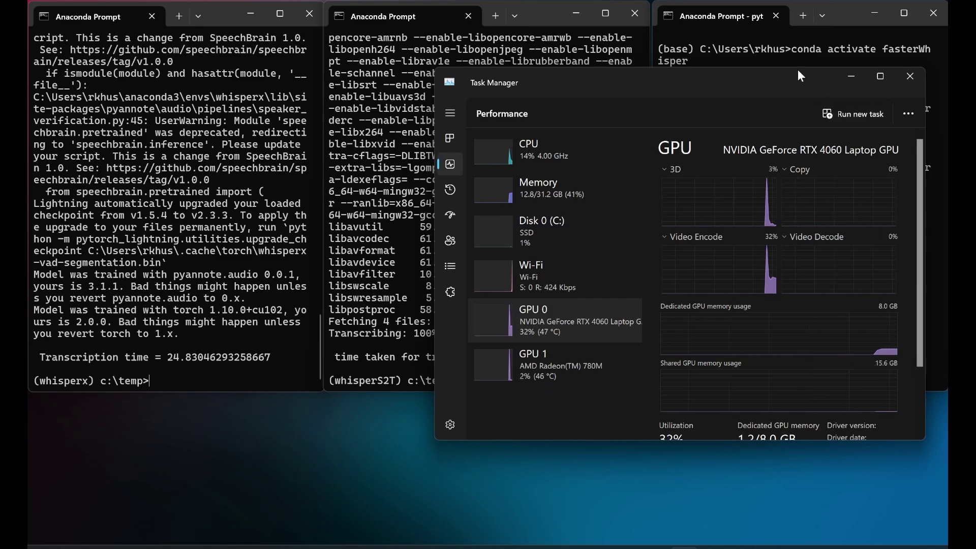
# - Move Task Manager aside, check CPU and GPU 0 load, then close it
pyautogui.moveTo(795, 73); pyautogui.dragTo(404, 78)
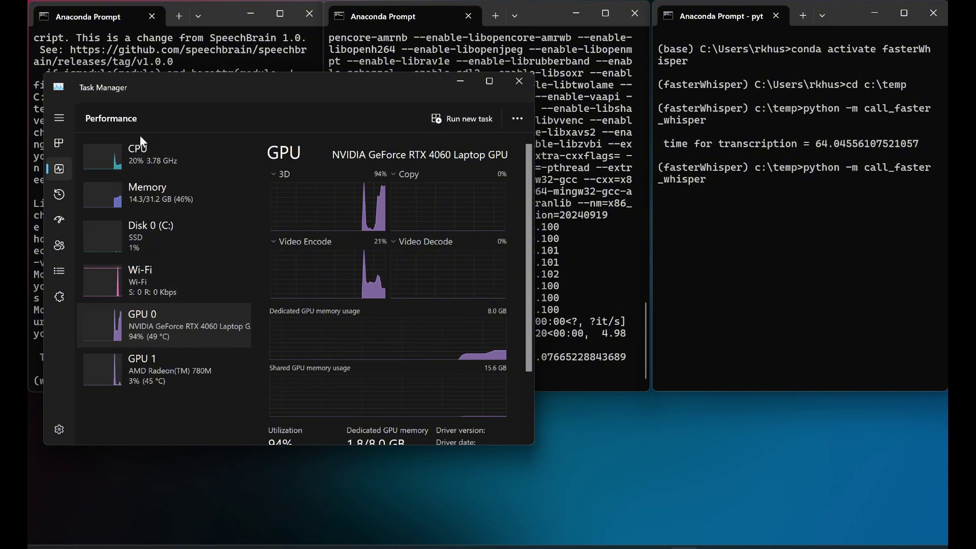
pyautogui.click(147, 165)
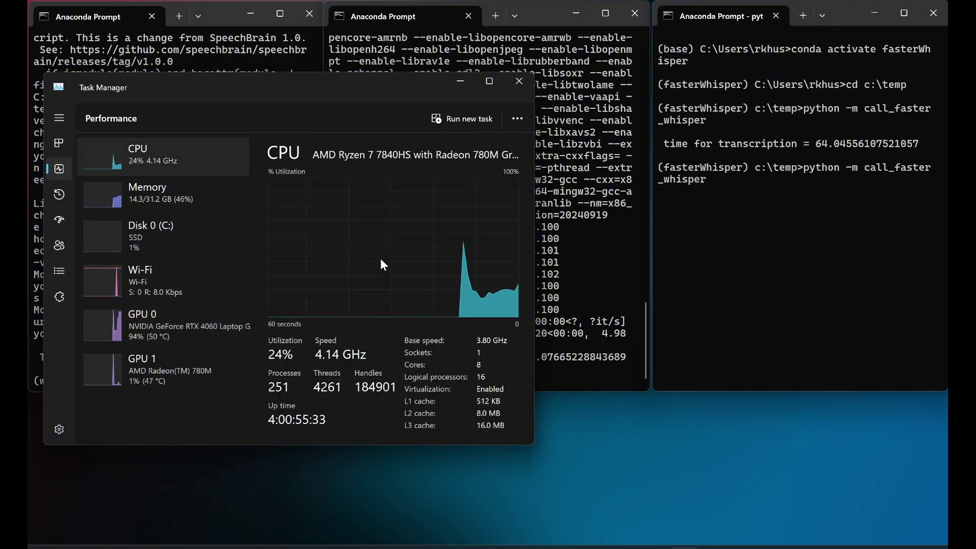
pyautogui.click(163, 325)
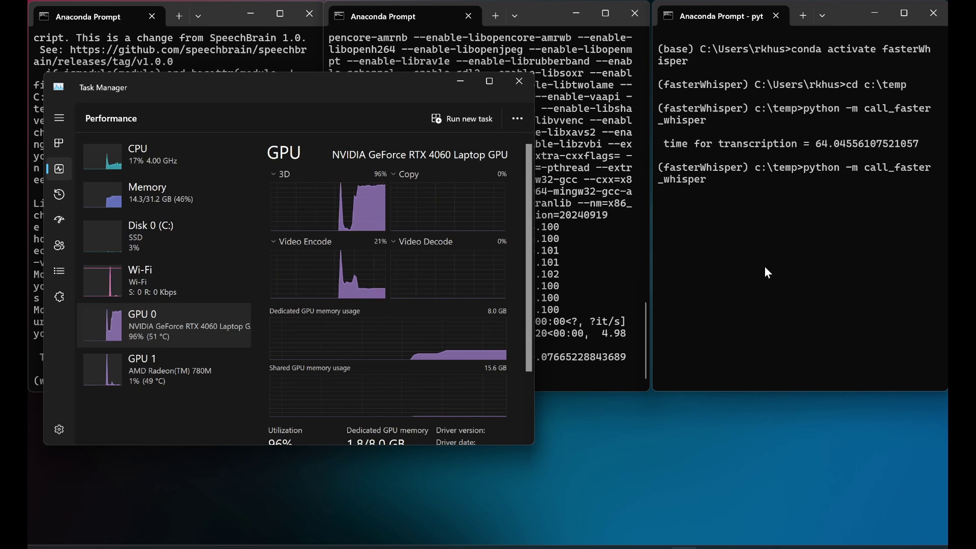
pyautogui.click(519, 82)
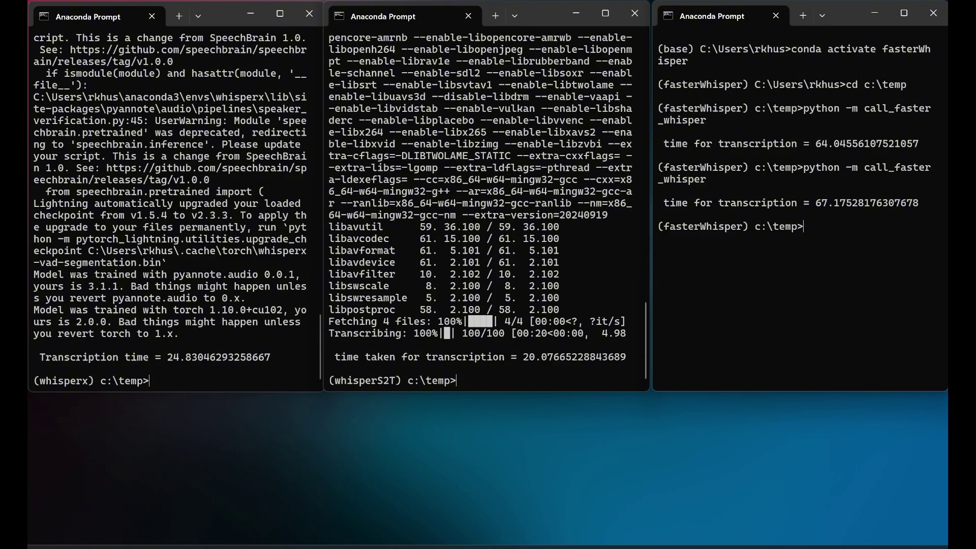
# - Open C:\temp\call_faster_whisper.py in Notepad++ from File Explorer
pyautogui.press('super+e')
pyautogui.click(70, 409)
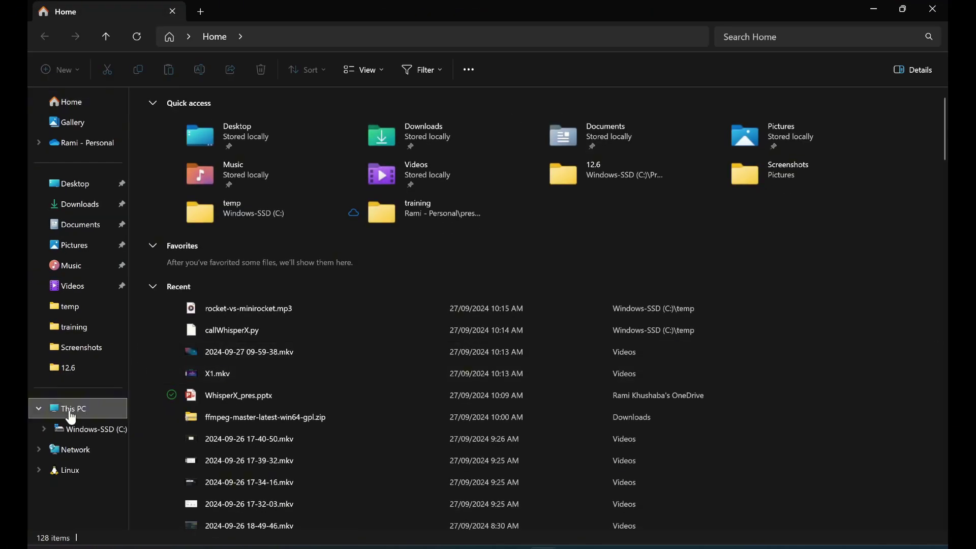
pyautogui.doubleClick(254, 127)
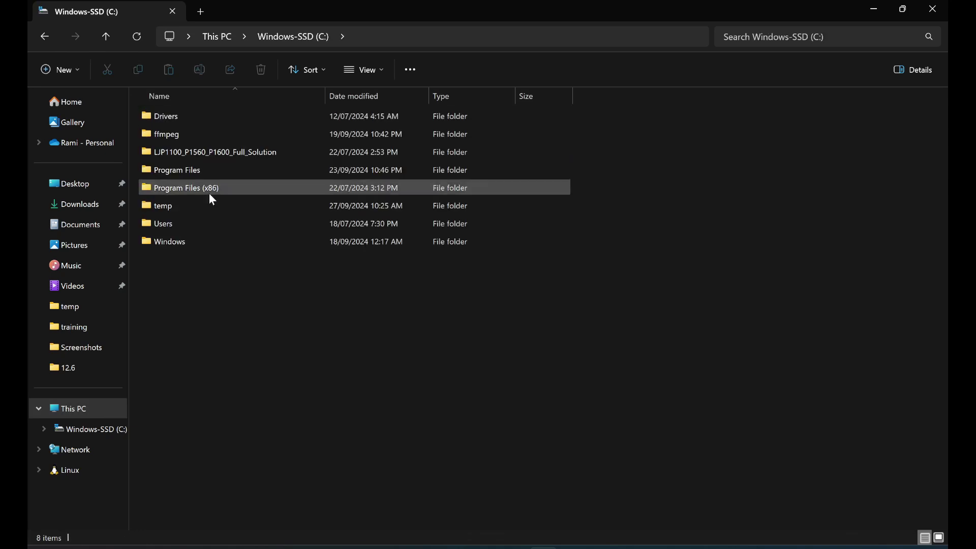
pyautogui.doubleClick(166, 206)
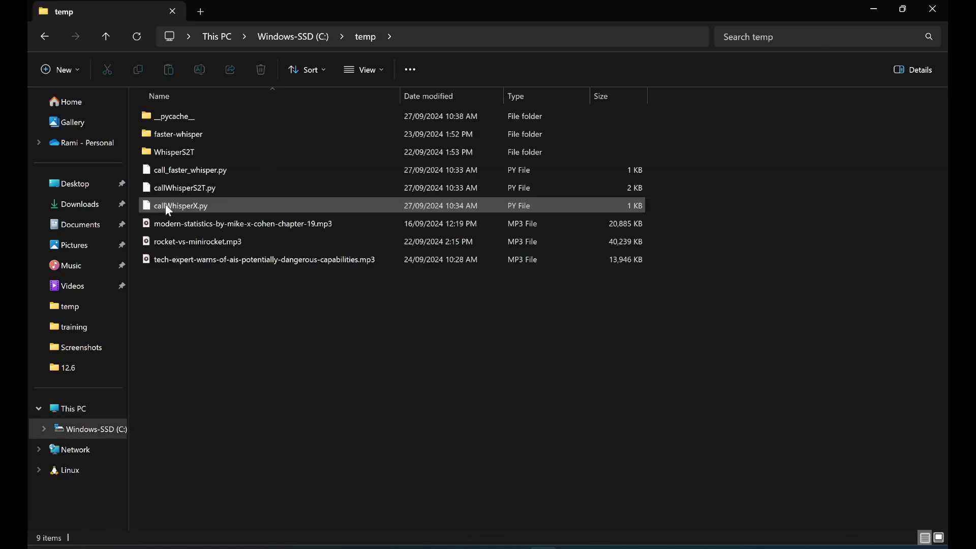
pyautogui.click(206, 171)
pyautogui.rightClick(206, 172)
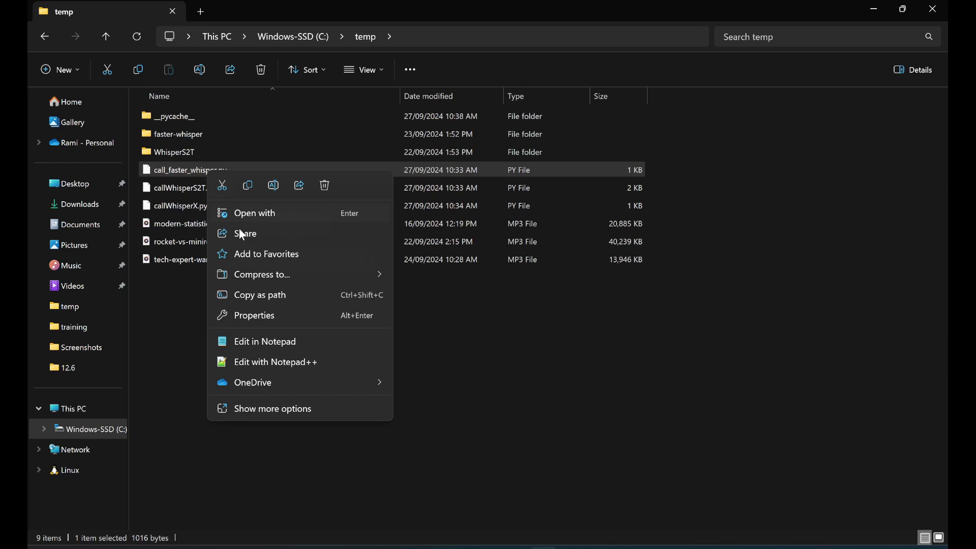
pyautogui.click(267, 365)
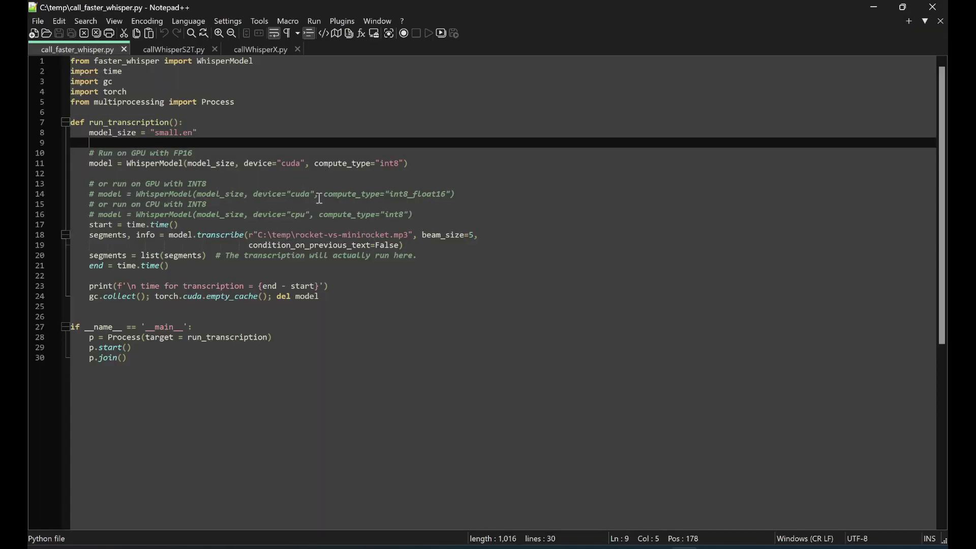
# - Check the cuda device and int8 compute type, close Notepad++ and Explorer, and shorten the left prompt
pyautogui.doubleClick(292, 163)
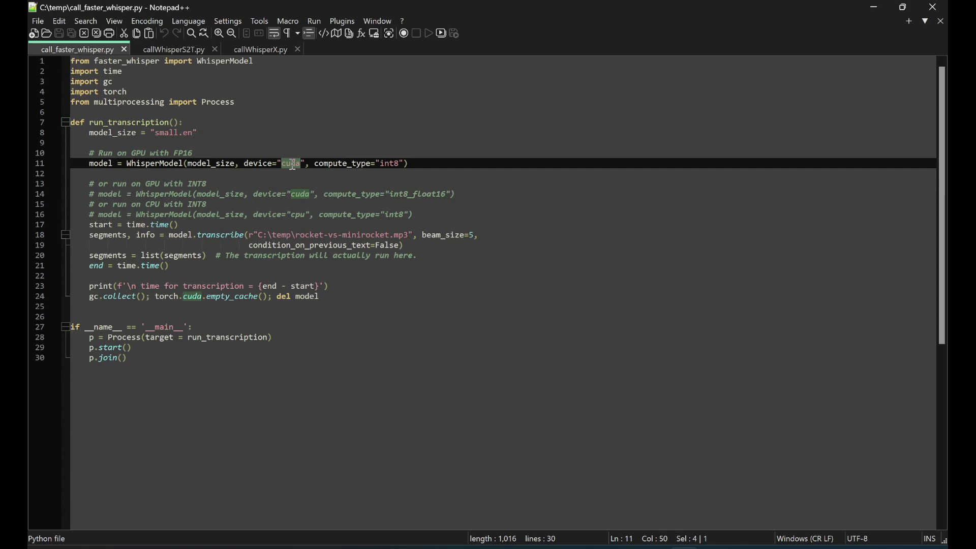
pyautogui.doubleClick(389, 163)
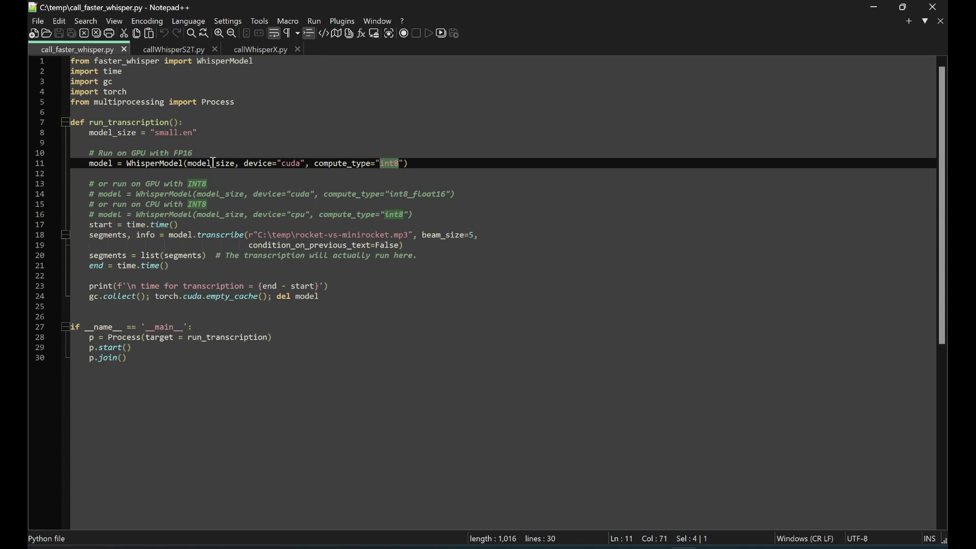
pyautogui.click(194, 174)
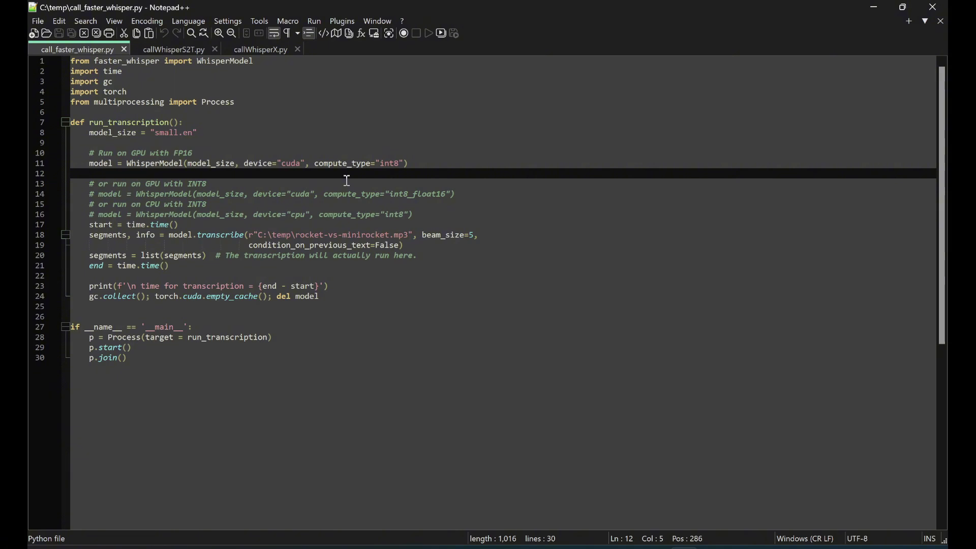
pyautogui.click(932, 6)
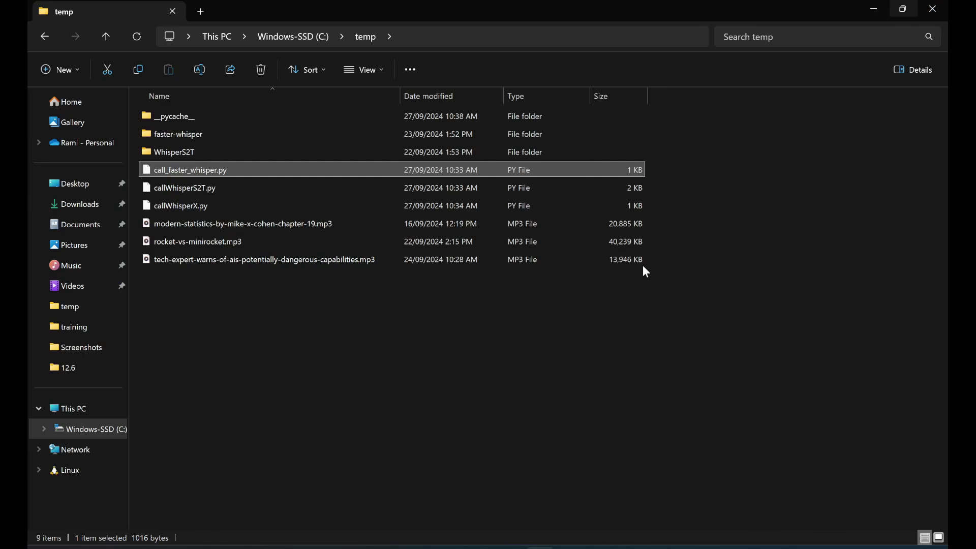
pyautogui.click(932, 9)
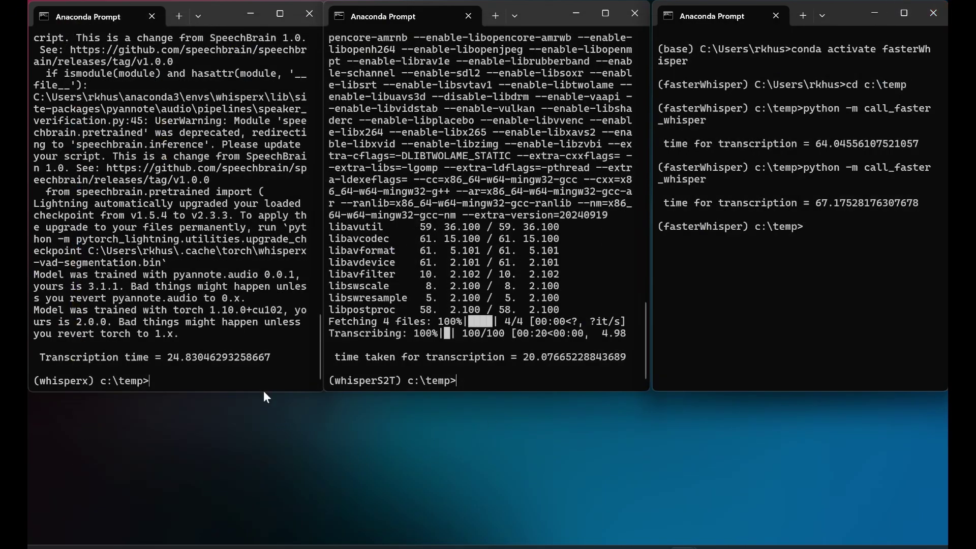
pyautogui.moveTo(252, 391); pyautogui.dragTo(261, 331)
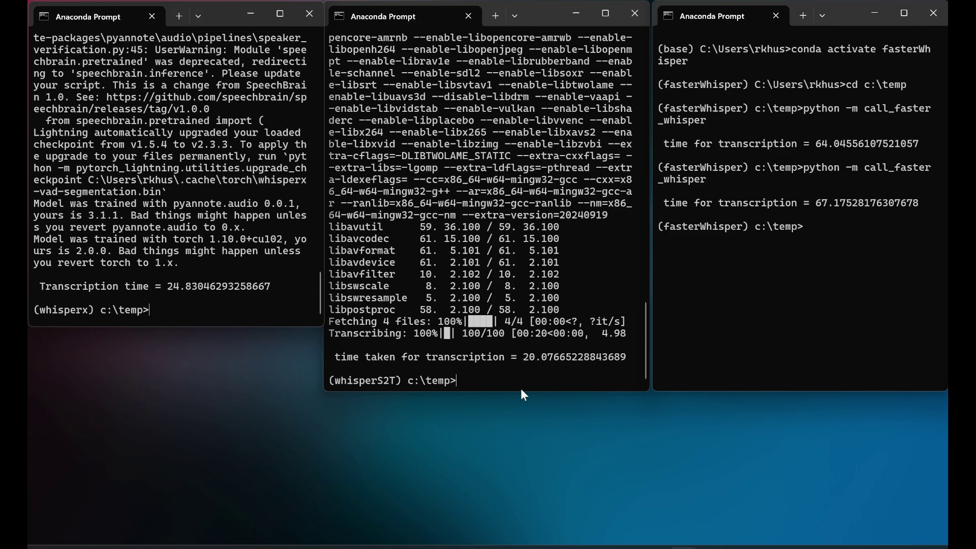
# - Shorten the middle and right terminal windows to leave space below, and open the Start menu
pyautogui.moveTo(522, 392); pyautogui.dragTo(523, 331)
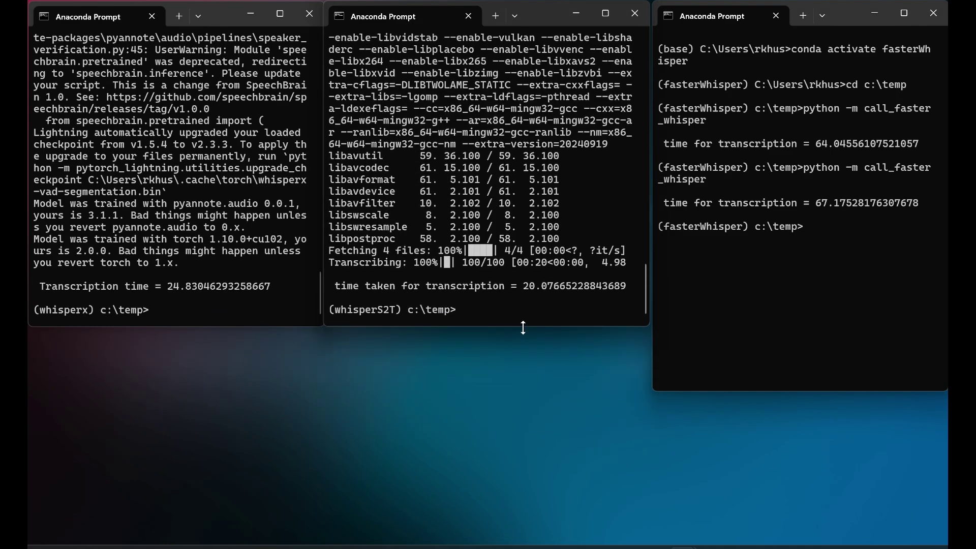
pyautogui.moveTo(749, 392); pyautogui.dragTo(747, 340)
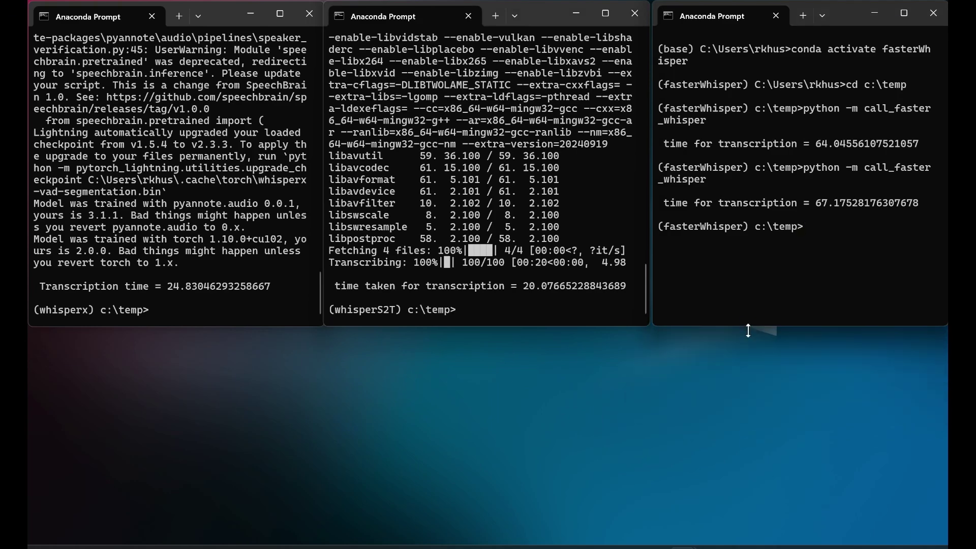
pyautogui.click(361, 533)
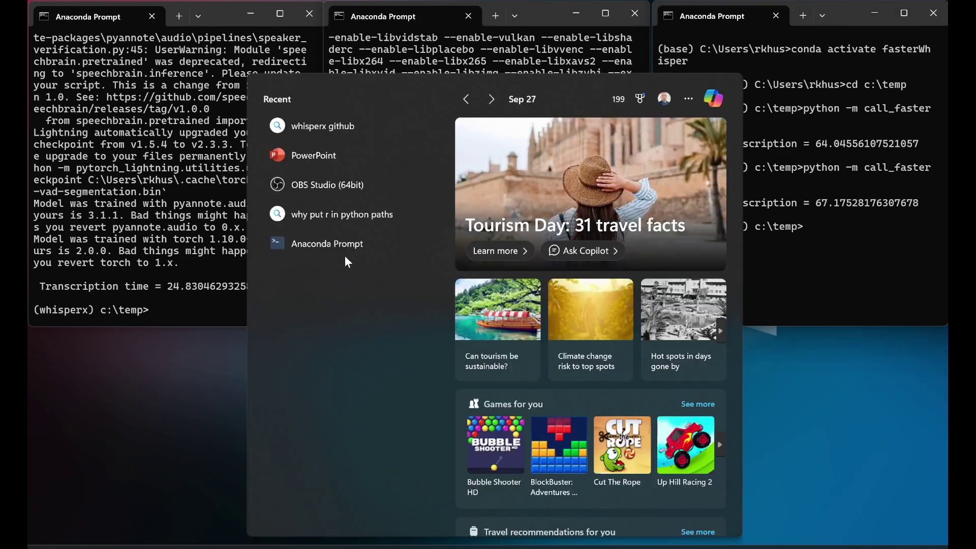
# - Open a fourth Anaconda Prompt below and run insanely-fast-whisper with whisper-small.en on rocket-vs-minirocket.mp3
pyautogui.click(334, 241)
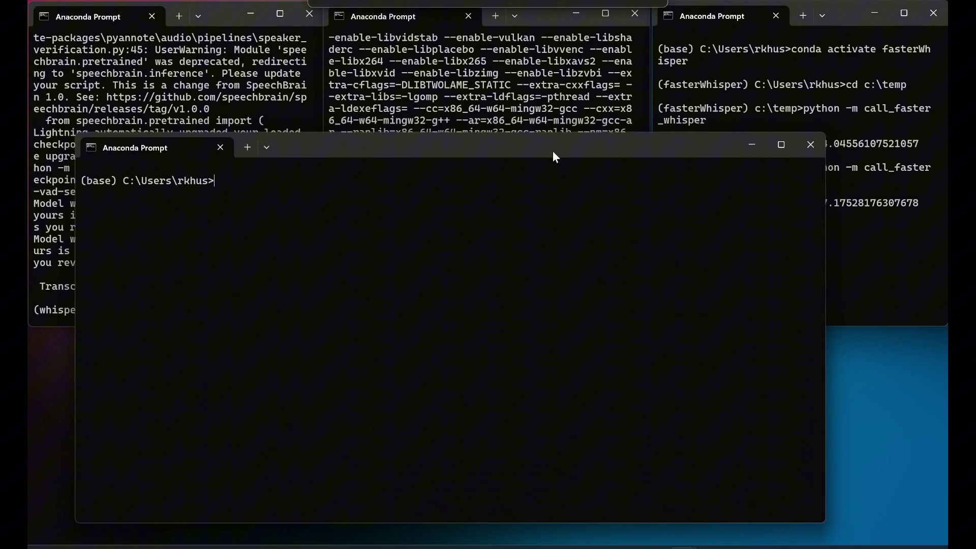
pyautogui.moveTo(553, 156)
pyautogui.mouseDown()
pyautogui.moveTo(569, 168)
pyautogui.moveTo(582, 329)
pyautogui.mouseUp()
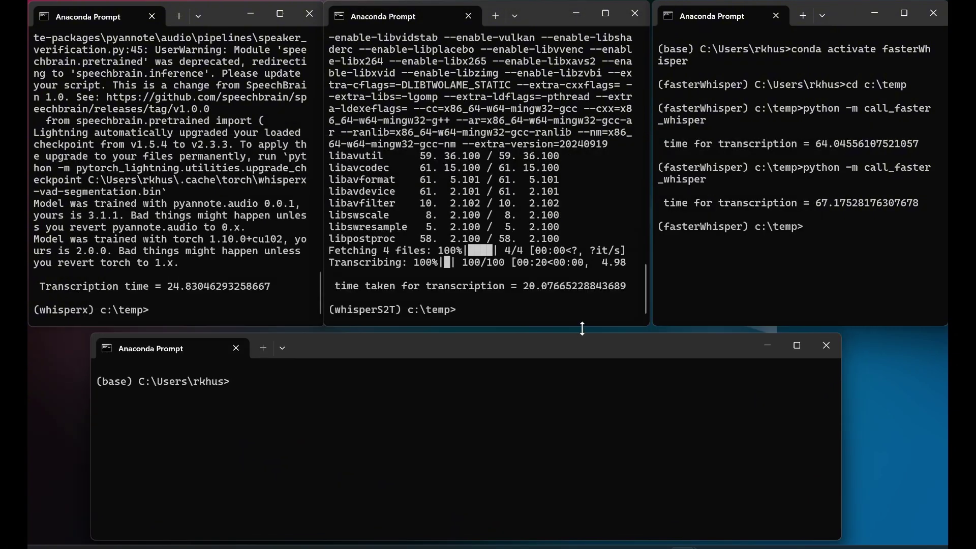
pyautogui.write('in')
pyautogui.write('sanely-fast')
pyautogui.write('-whisper ')
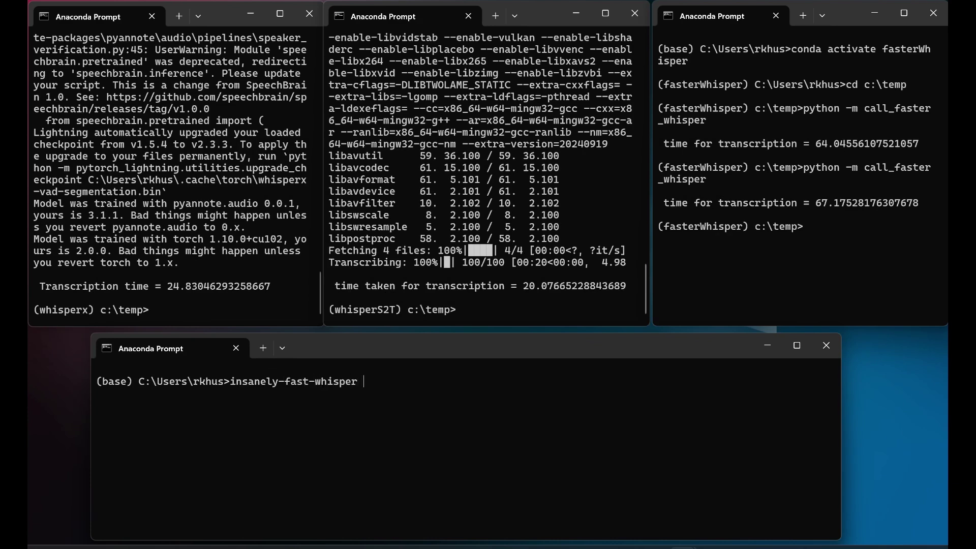
pyautogui.write('--mod')
pyautogui.press('BackSpace')
pyautogui.press('BackSpace')
pyautogui.press('BackSpace')
pyautogui.write('file-')
pyautogui.write('name "c')
pyautogui.write(':\\temp')
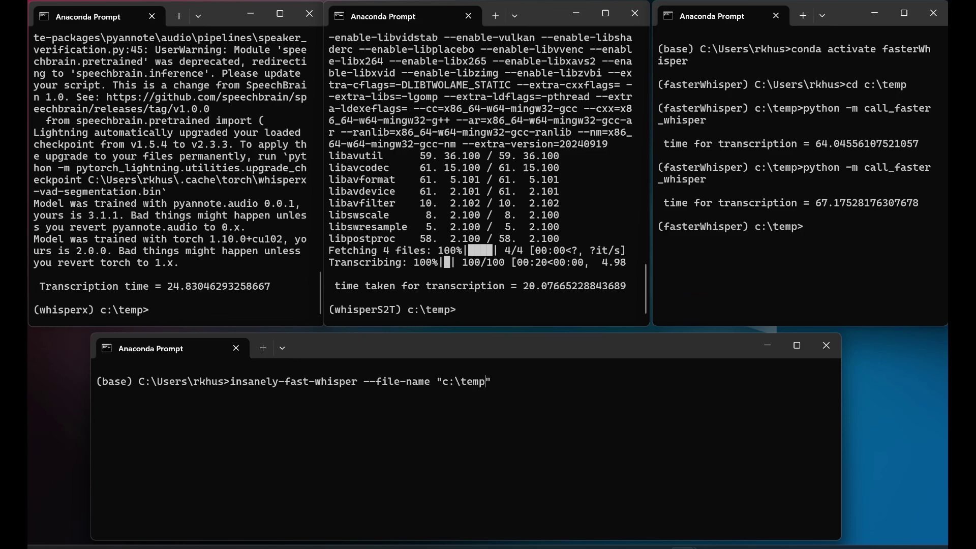
pyautogui.write('\\rock')
pyautogui.press('Tab')
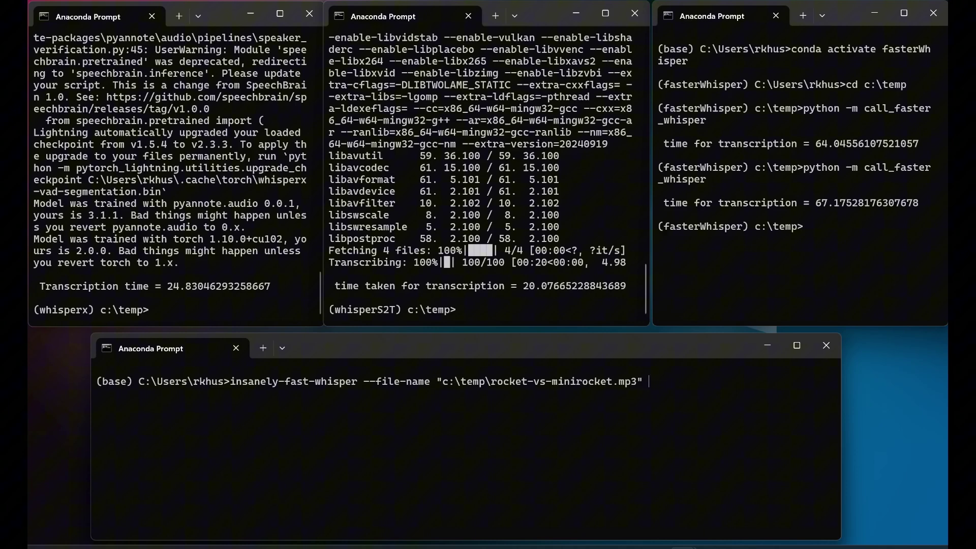
pyautogui.write('--model-na')
pyautogui.write('me ')
pyautogui.write('openai/')
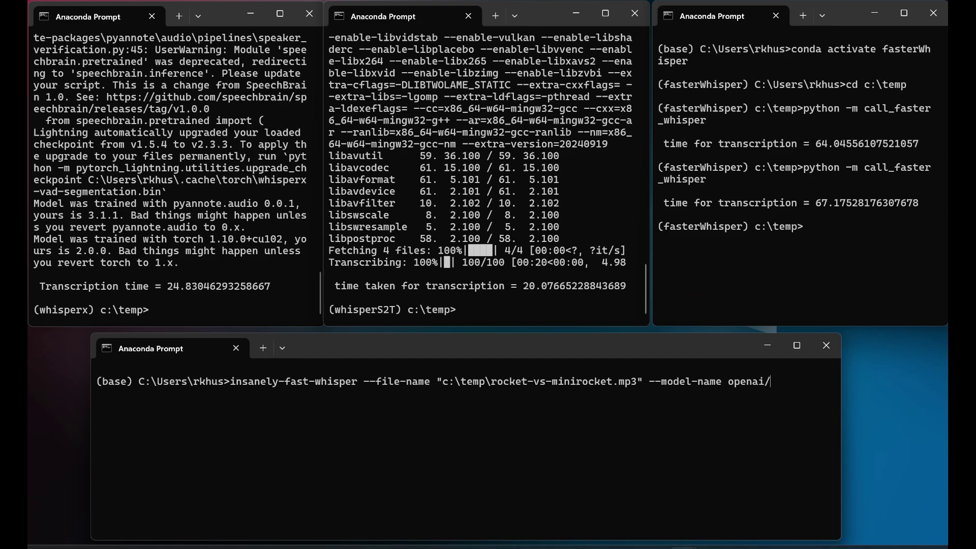
pyautogui.write('whisper')
pyautogui.write('-small')
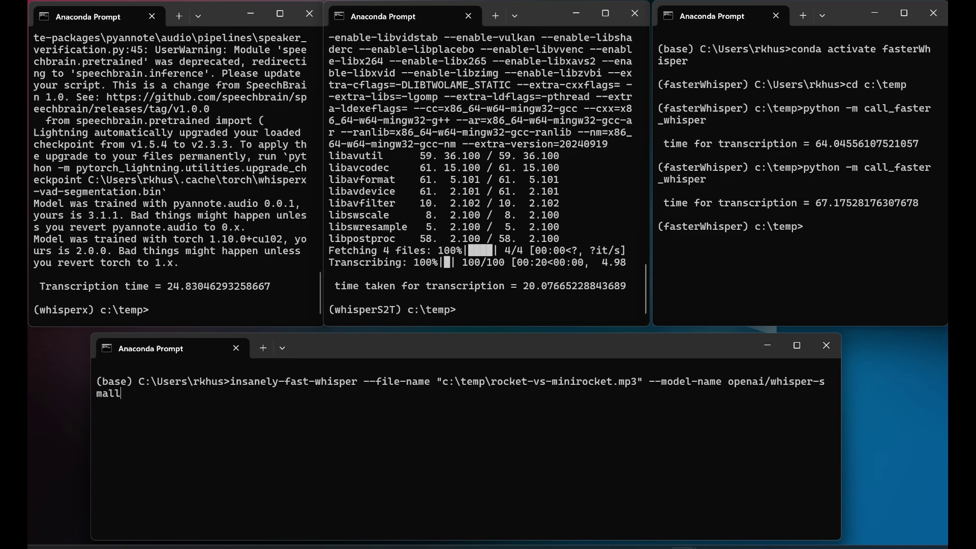
pyautogui.write('.en')
pyautogui.press('Return')
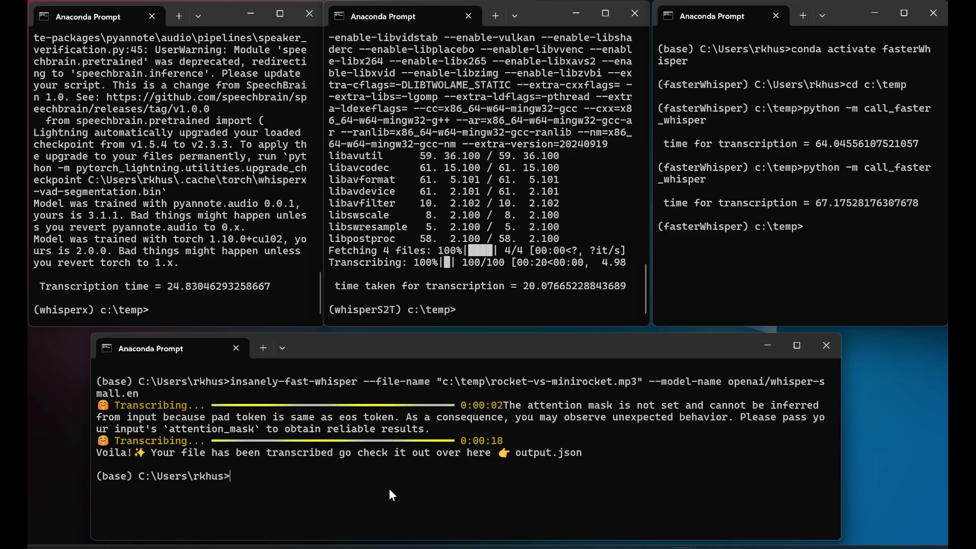
# - Rerun the insanely-fast-whisper command with openai/whisper-medium.en instead of small.en
pyautogui.press('Up')
pyautogui.press('BackSpace')
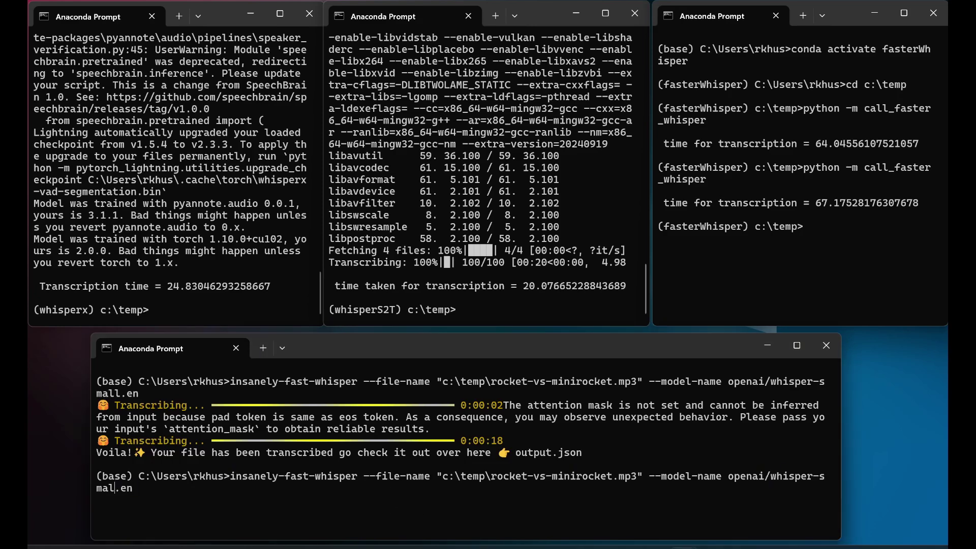
pyautogui.press('BackSpace')
pyautogui.press('BackSpace')
pyautogui.press('BackSpace')
pyautogui.press('BackSpace')
pyautogui.write('medium')
pyautogui.press('Return')
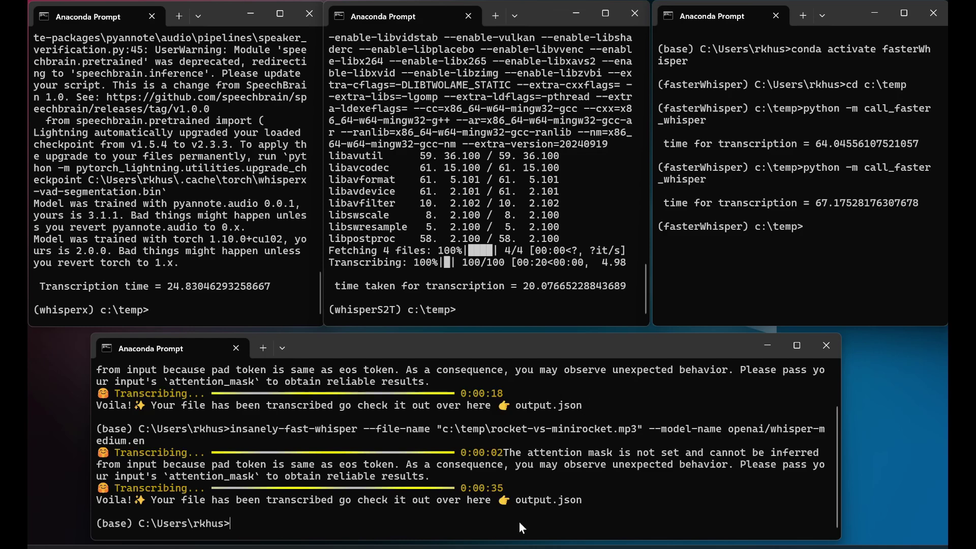
# - Open C:\temp\callWhisperX.py in Notepad++ from File Explorer
pyautogui.press('super+e')
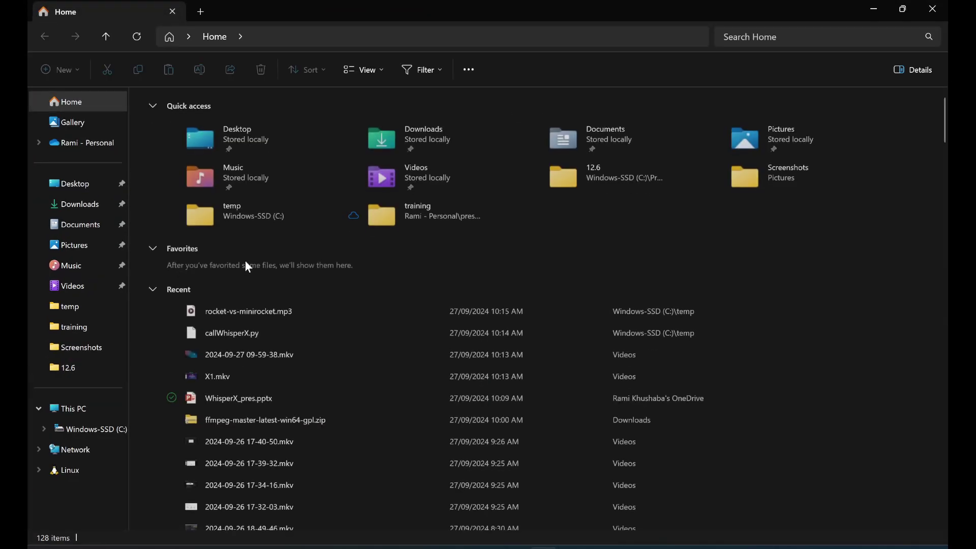
pyautogui.click(75, 430)
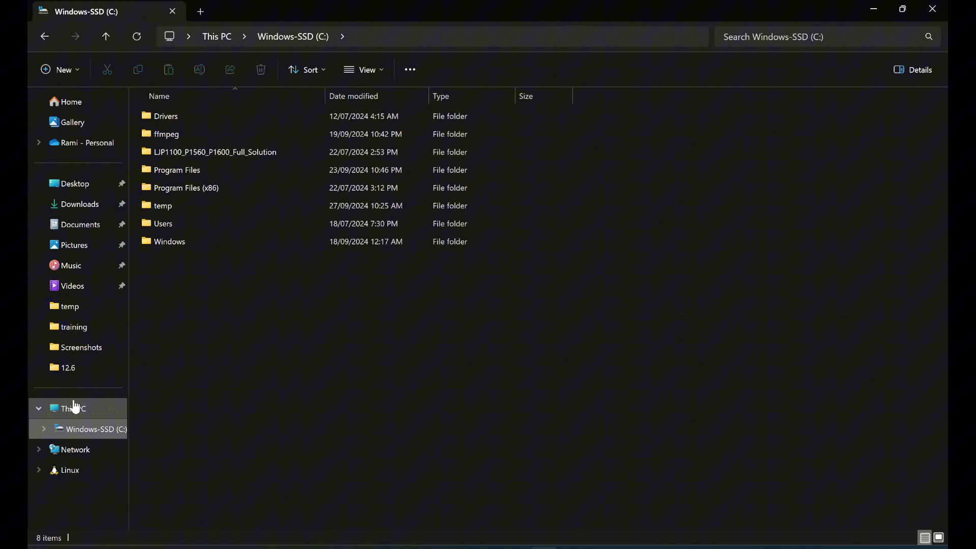
pyautogui.click(74, 406)
pyautogui.doubleClick(201, 133)
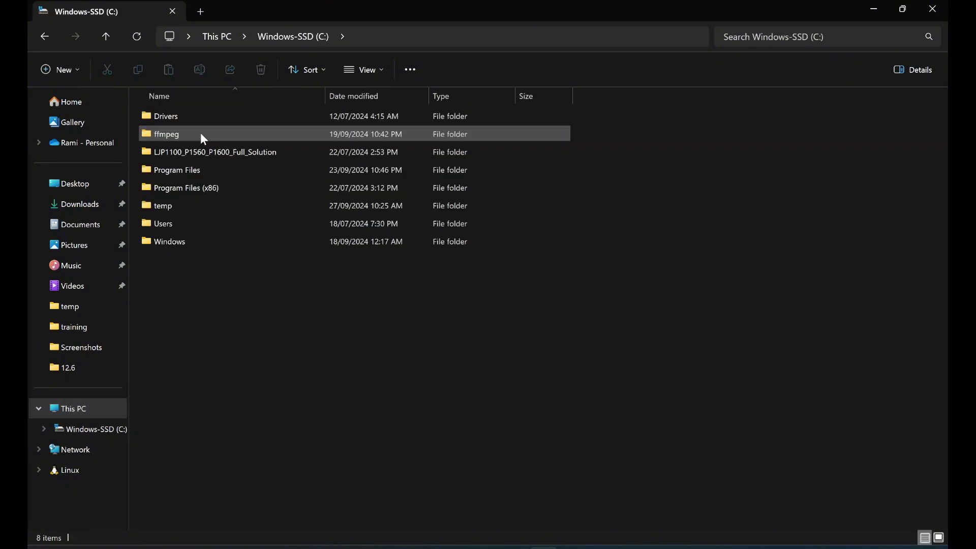
pyautogui.doubleClick(161, 212)
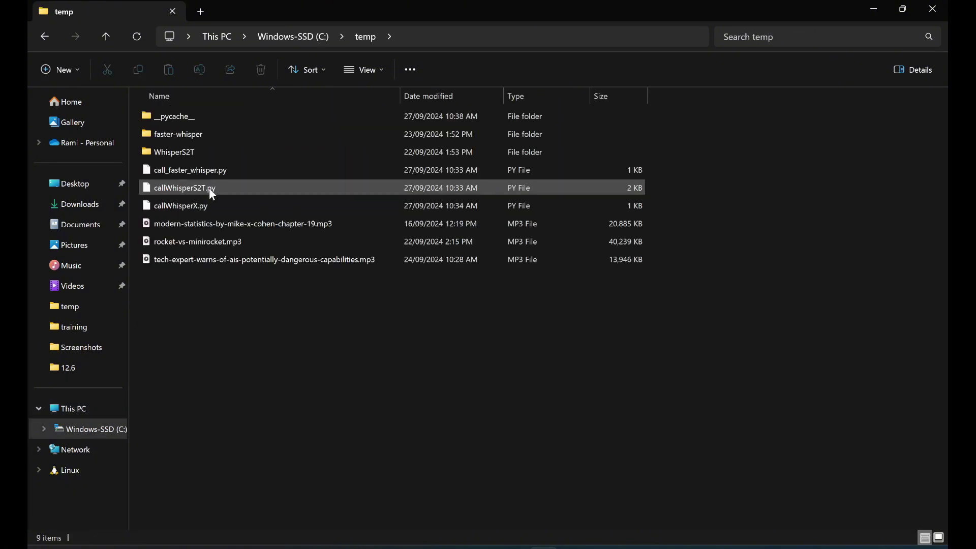
pyautogui.rightClick(183, 206)
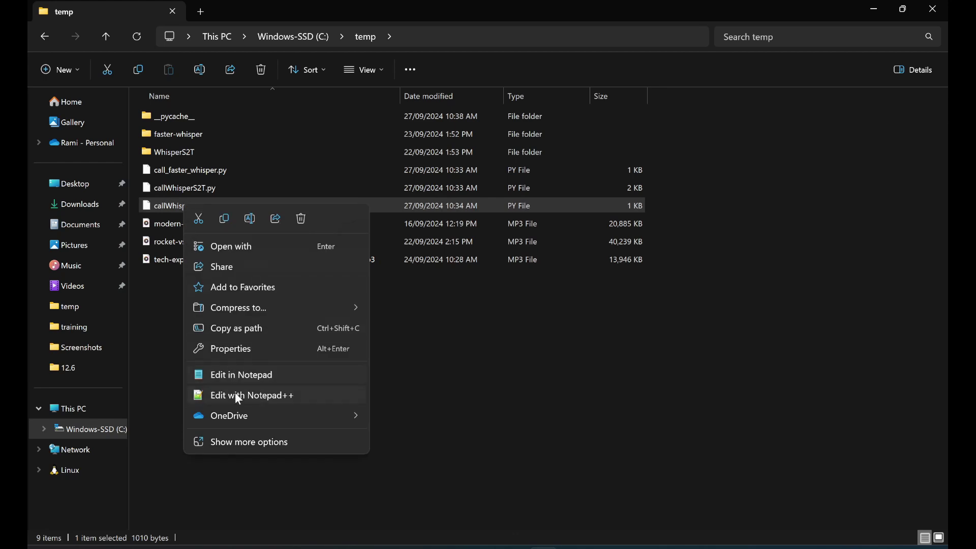
pyautogui.click(235, 393)
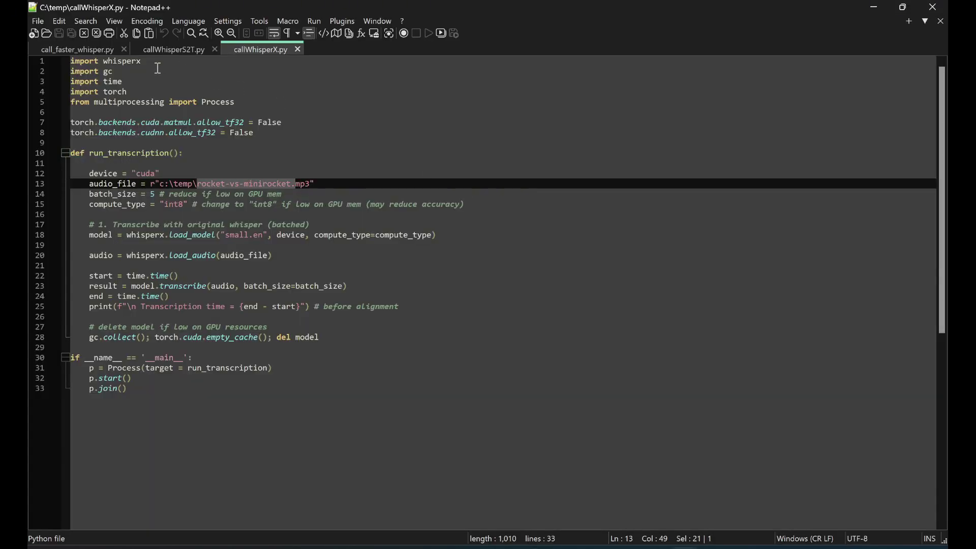
# - Change small to medium in the callWhisperX, callWhisperS2T and call_faster_whisper scripts, then close Notepad++
pyautogui.click(175, 184)
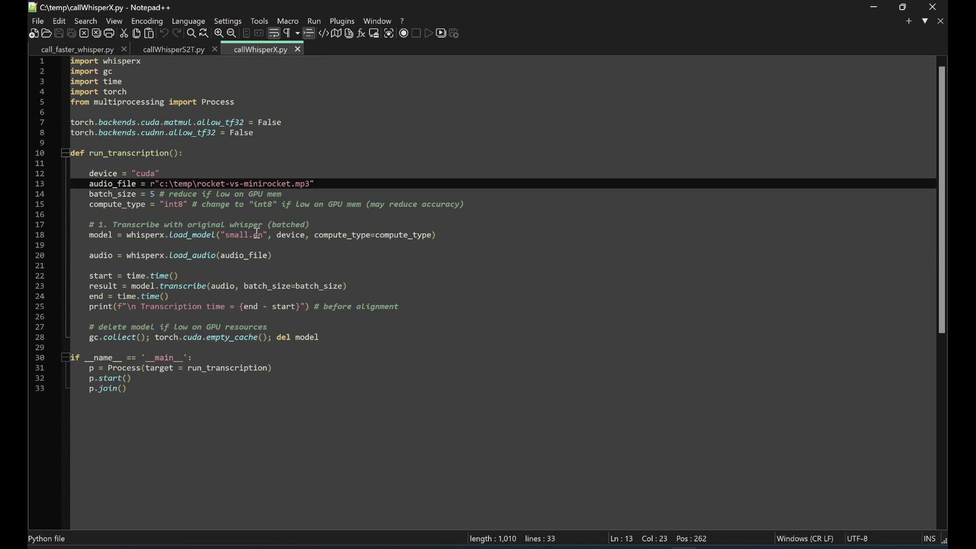
pyautogui.doubleClick(236, 235)
pyautogui.write('med')
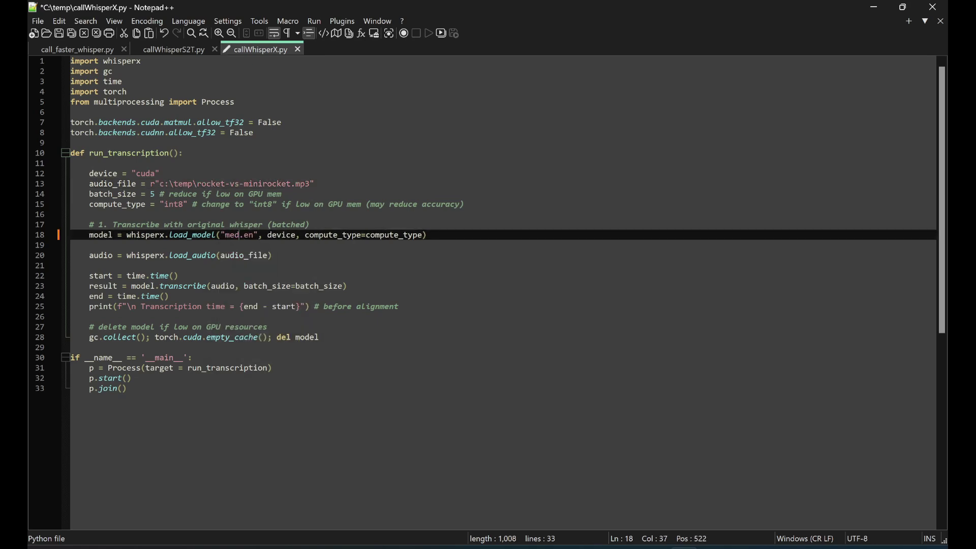
pyautogui.write('ium')
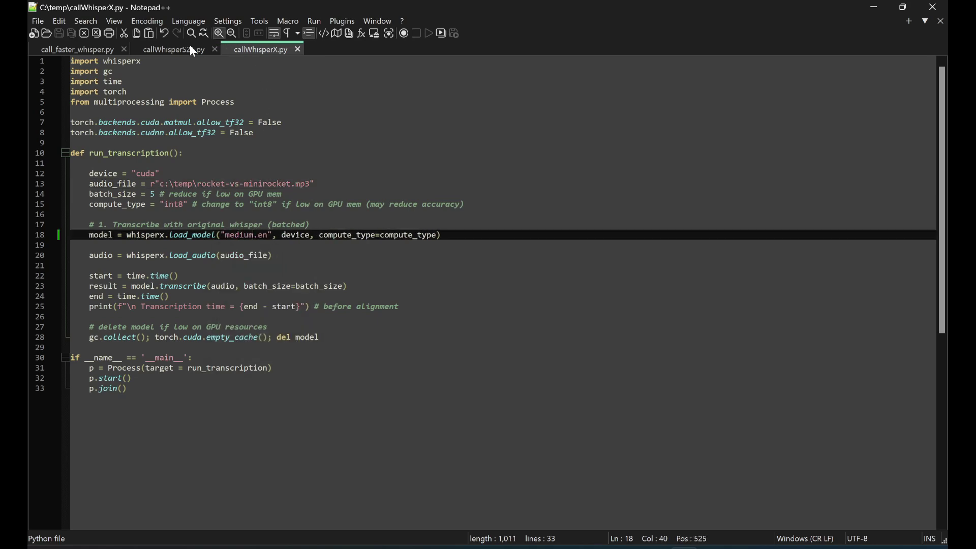
pyautogui.click(181, 47)
pyautogui.doubleClick(333, 221)
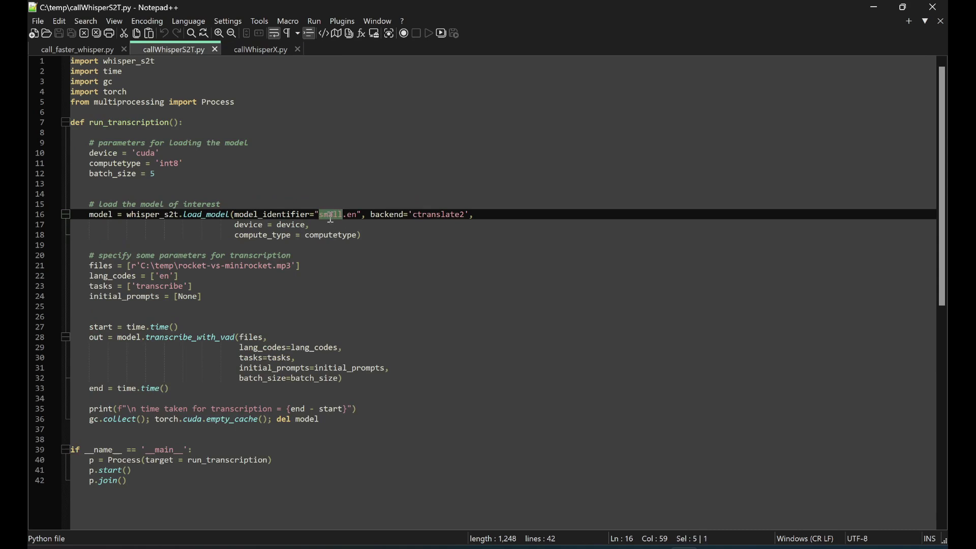
pyautogui.write('medium')
pyautogui.hotkey('ctrl', 's')
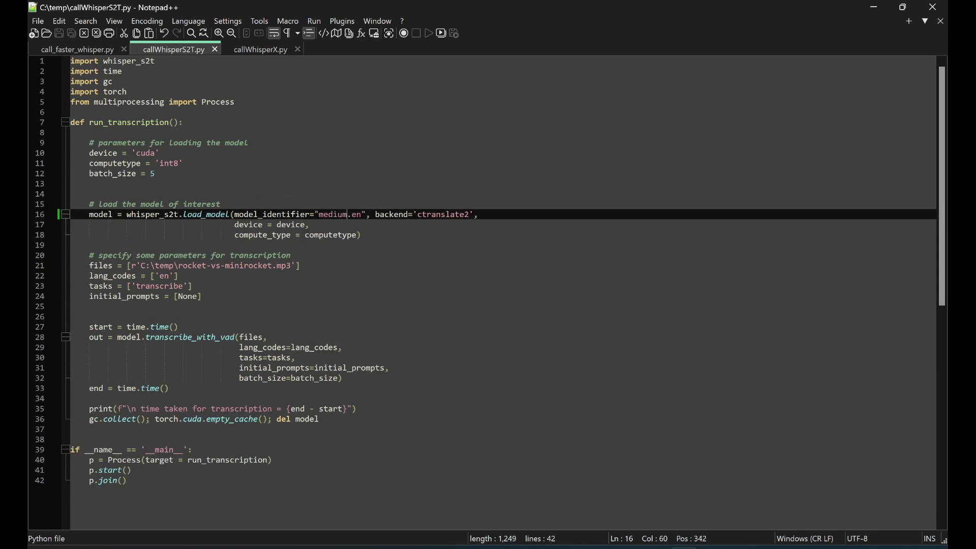
pyautogui.click(89, 47)
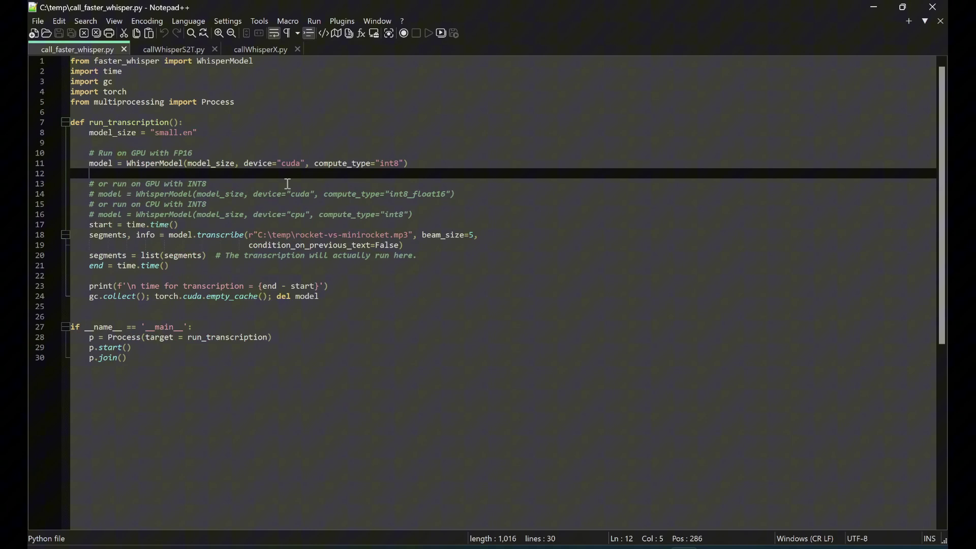
pyautogui.doubleClick(164, 132)
pyautogui.write('medium')
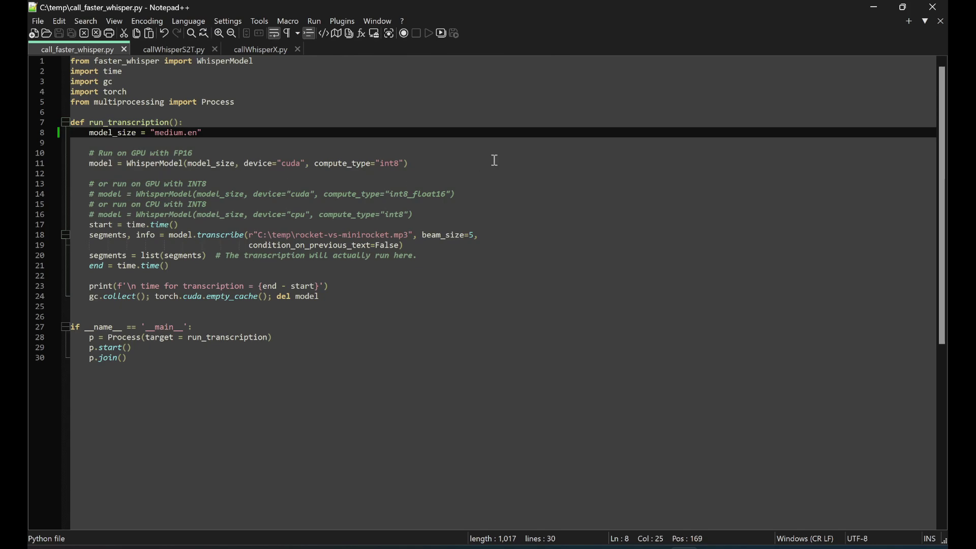
pyautogui.click(943, 7)
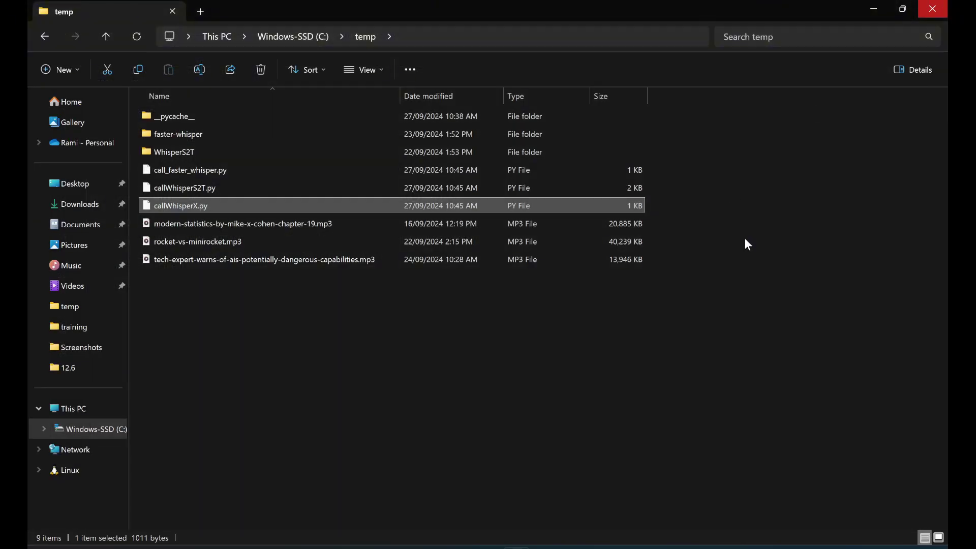
# - Close File Explorer and rerun python -m callWhisperX in the whisperx terminal, taking about 47.3 seconds
pyautogui.click(937, 17)
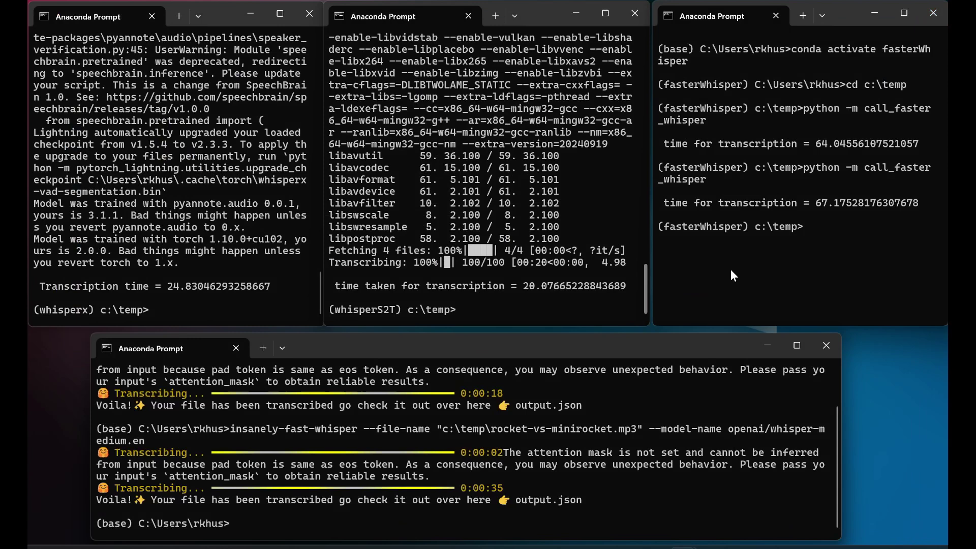
pyautogui.click(208, 314)
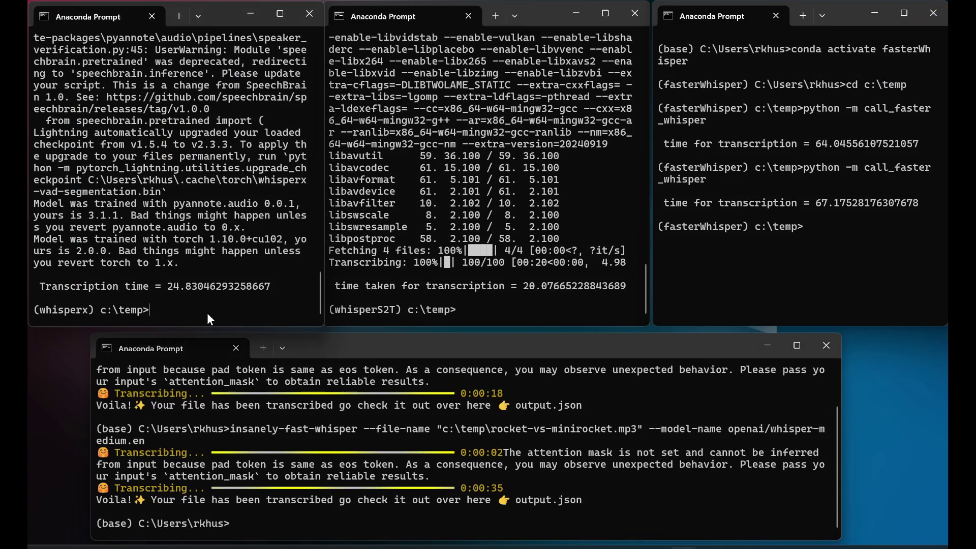
pyautogui.write('python -m callWhisperX')
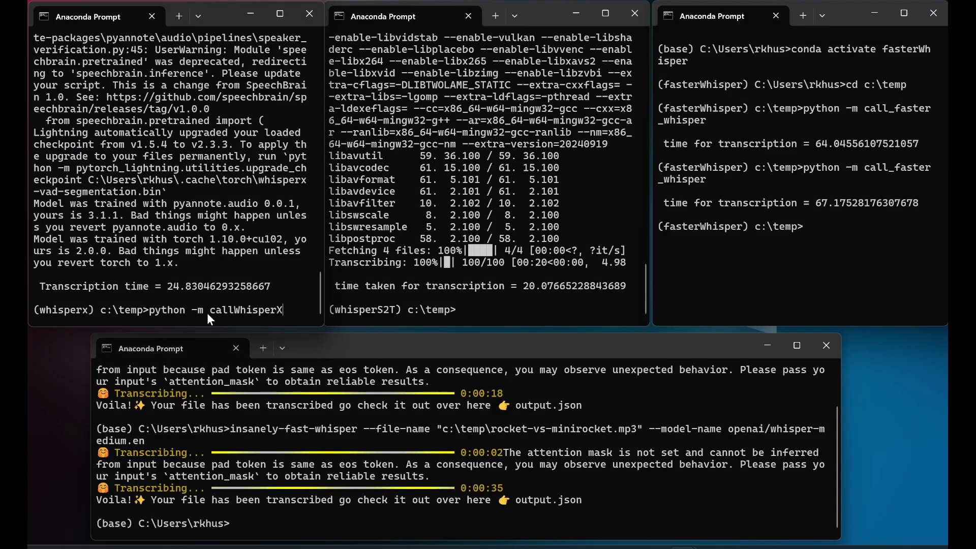
pyautogui.press('Return')
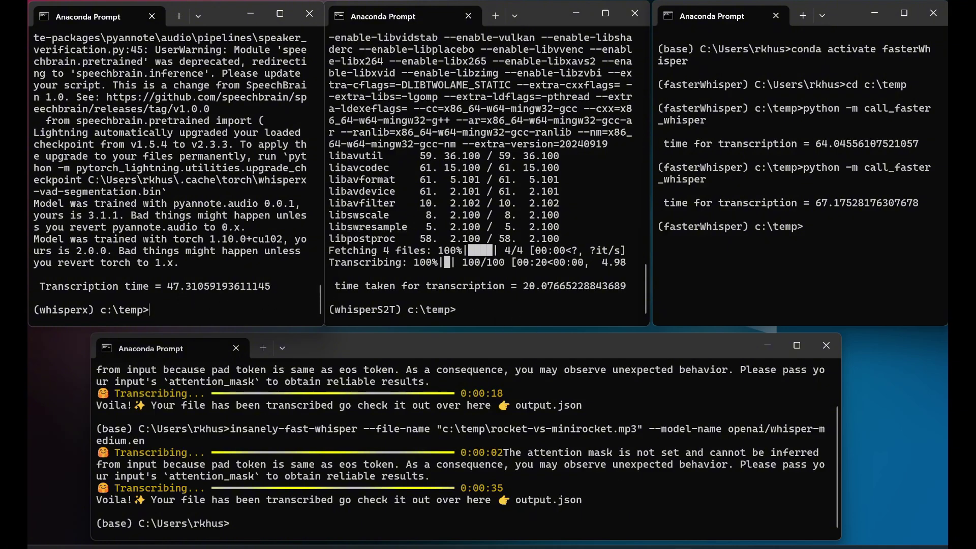
# - Rerun python -m callWhisperS2T in the whisperS2T terminal, taking about 37.25 seconds
pyautogui.click(480, 310)
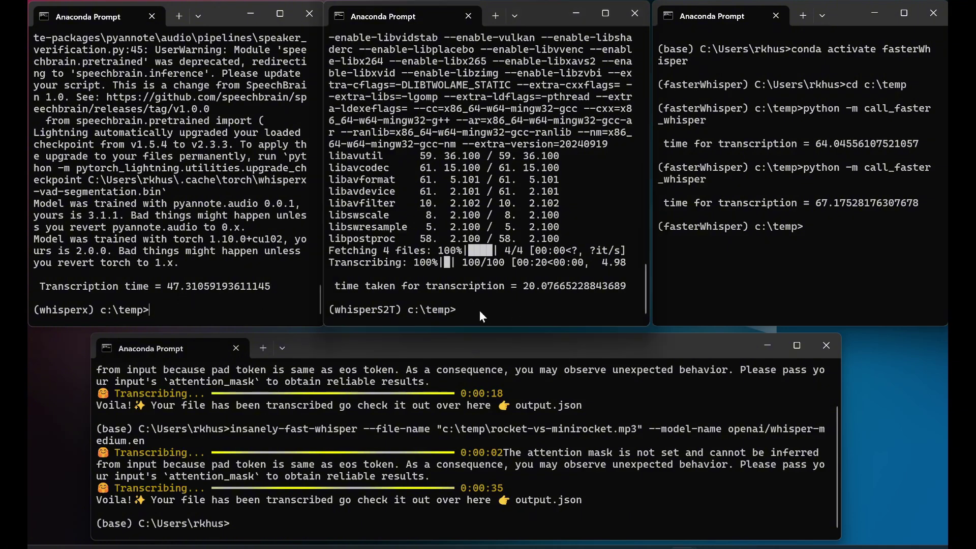
pyautogui.write('python -m callWhisperS2T')
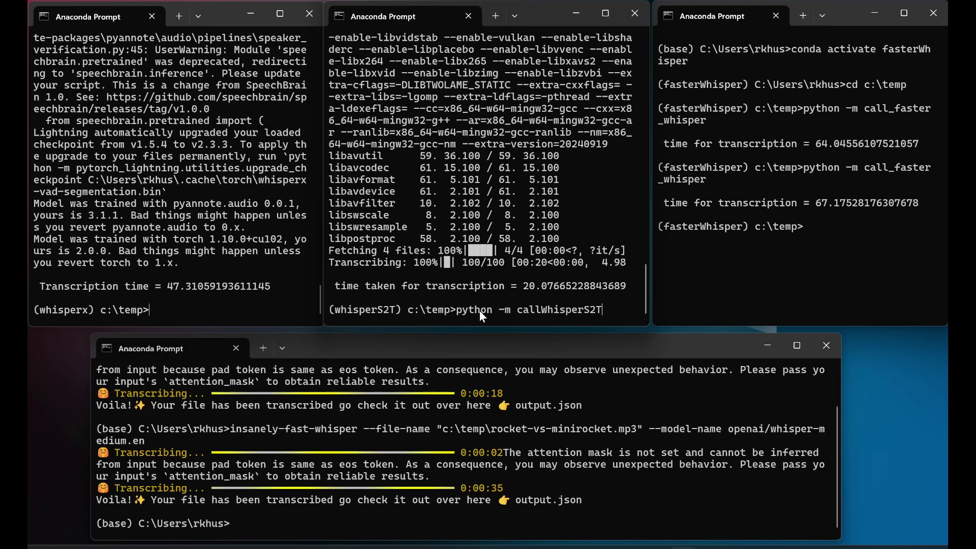
pyautogui.press('Return')
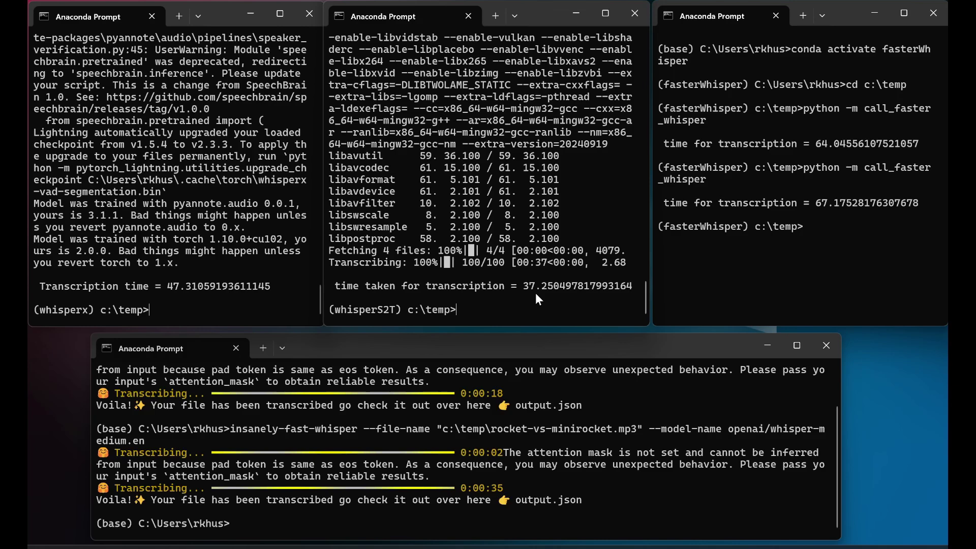
# - Rerun python -m call_faster_whisper with medium.en in the fasterWhisper terminal
pyautogui.click(867, 239)
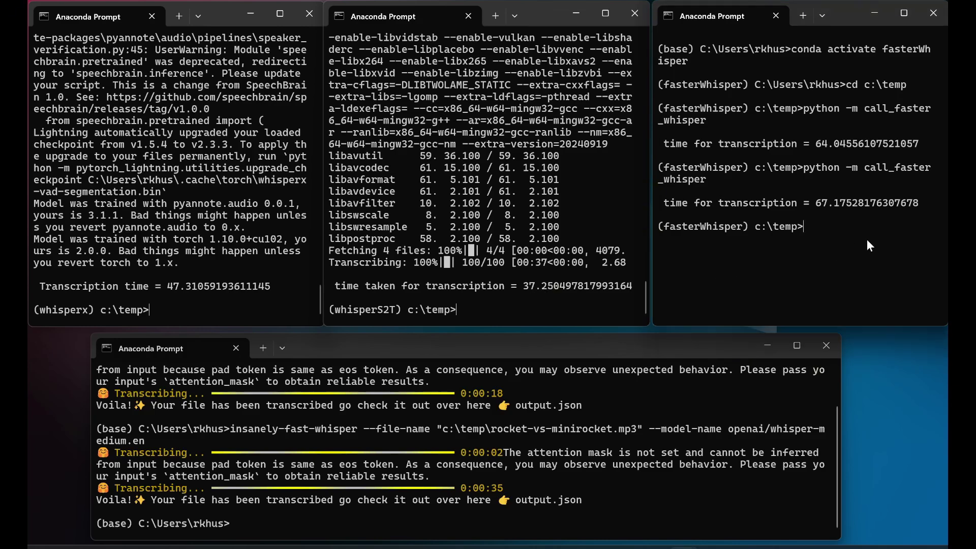
pyautogui.press('Up')
pyautogui.press('Return')
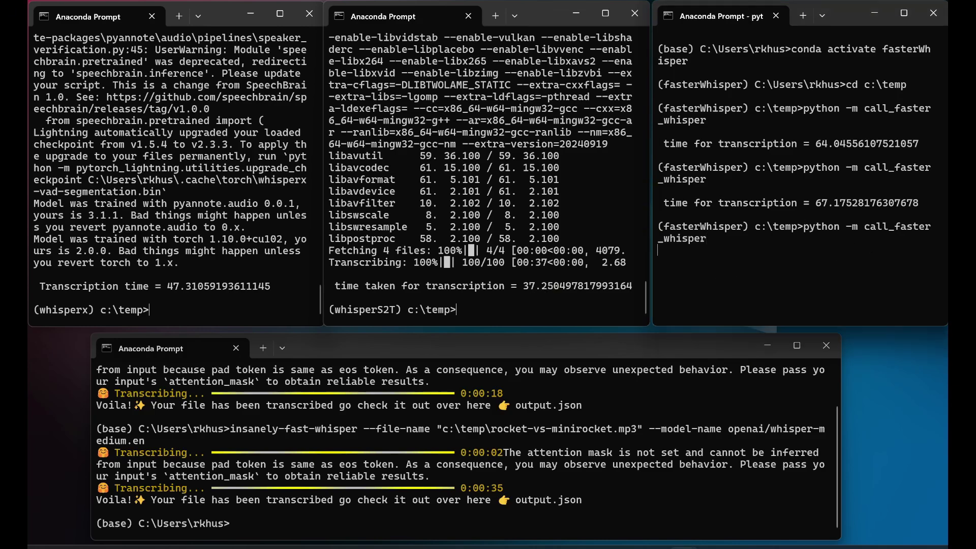